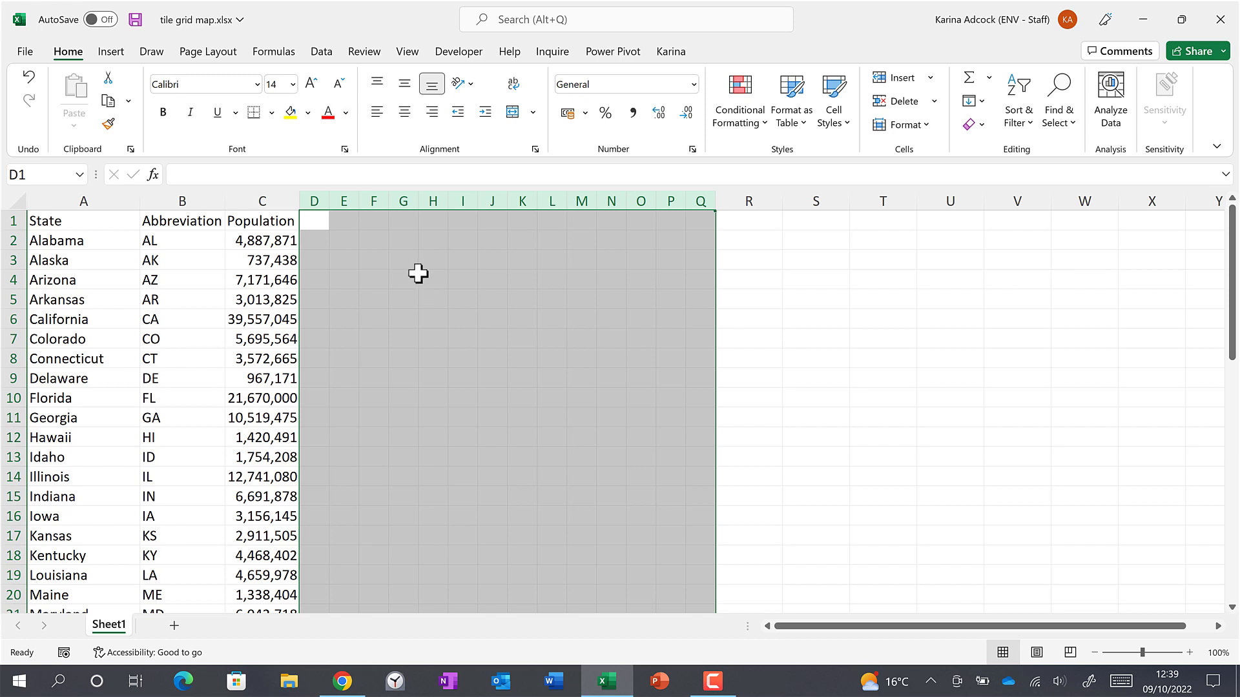
- Finish narrowing columns D–Q into a grid, then switch over to the browser
{"action": "left_click", "coordinate": [412, 274]}
{"action": "left_click", "coordinate": [343, 681]}
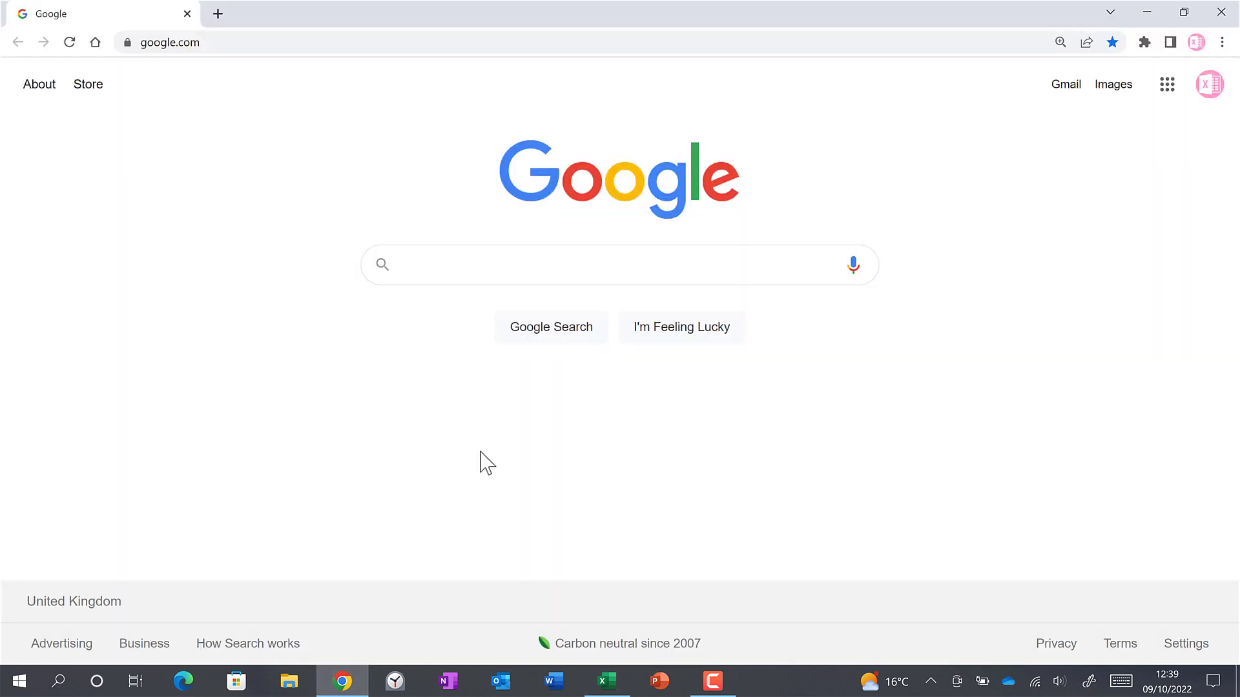
- Search Google Images for 'tile grid map', preview the Depict Data Studio map, and snap Chrome right
{"action": "type", "text": "tile grid"}
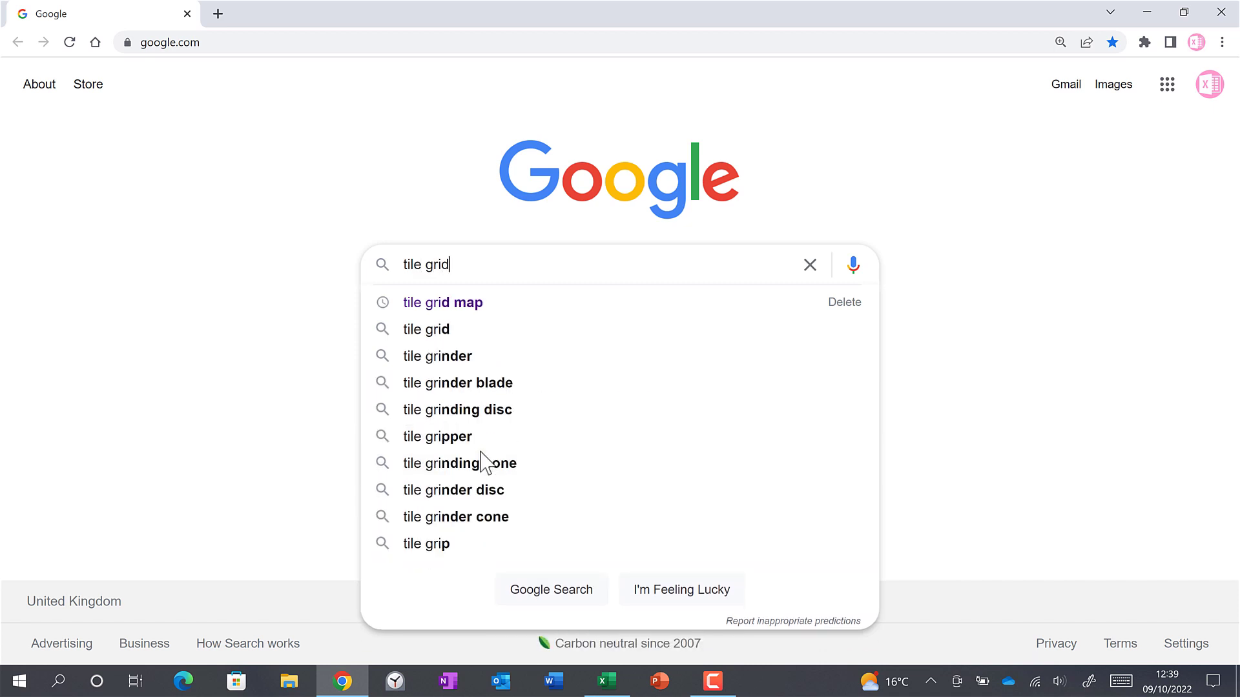
{"action": "type", "text": " map"}
{"action": "key", "text": "Return"}
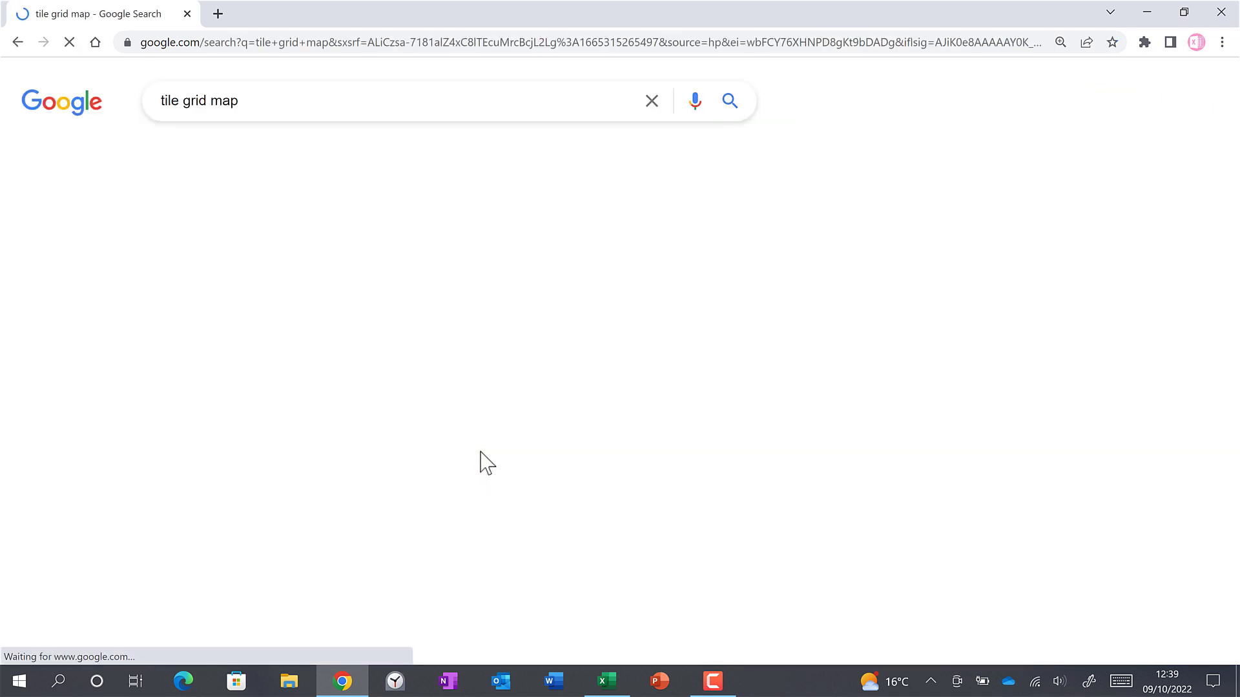
{"action": "left_click", "coordinate": [235, 166]}
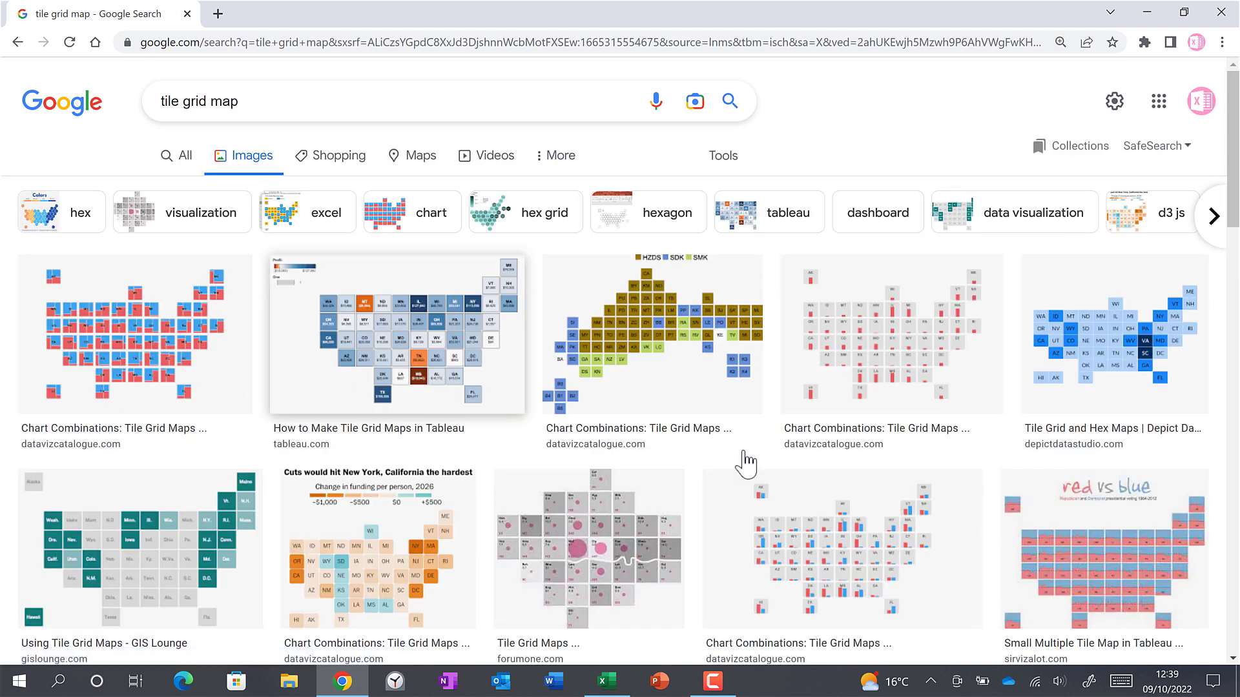
{"action": "left_click", "coordinate": [1144, 349]}
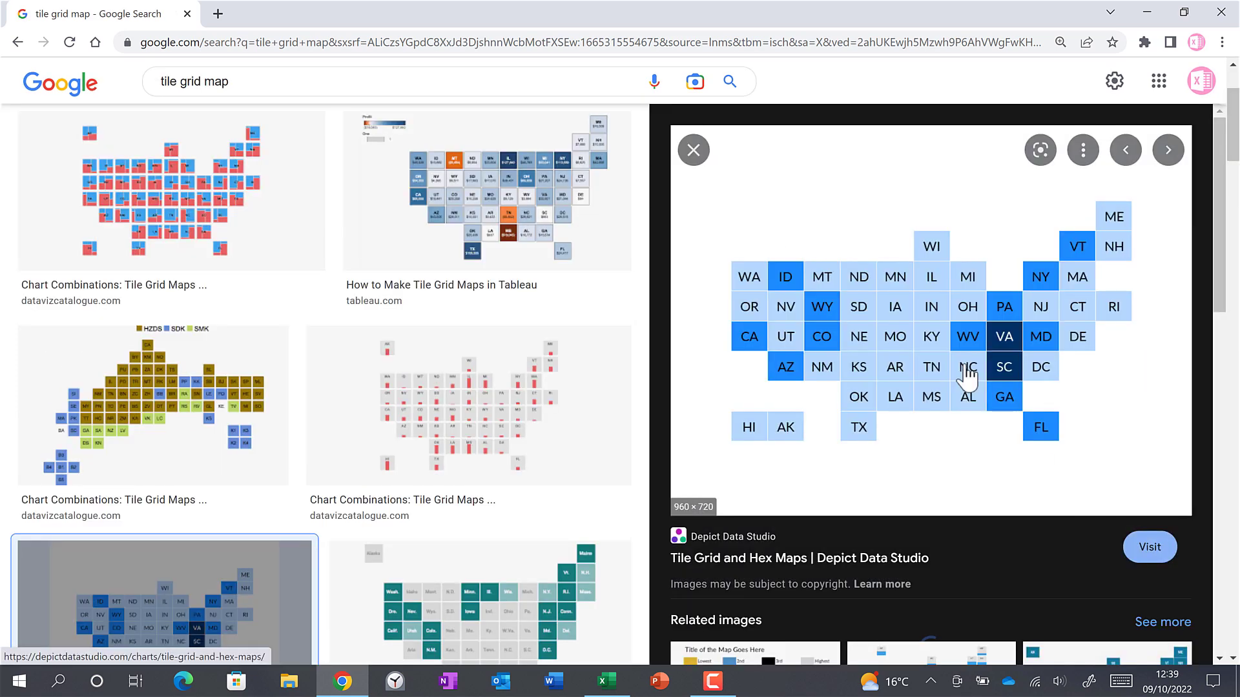
{"action": "key", "text": "super+Right"}
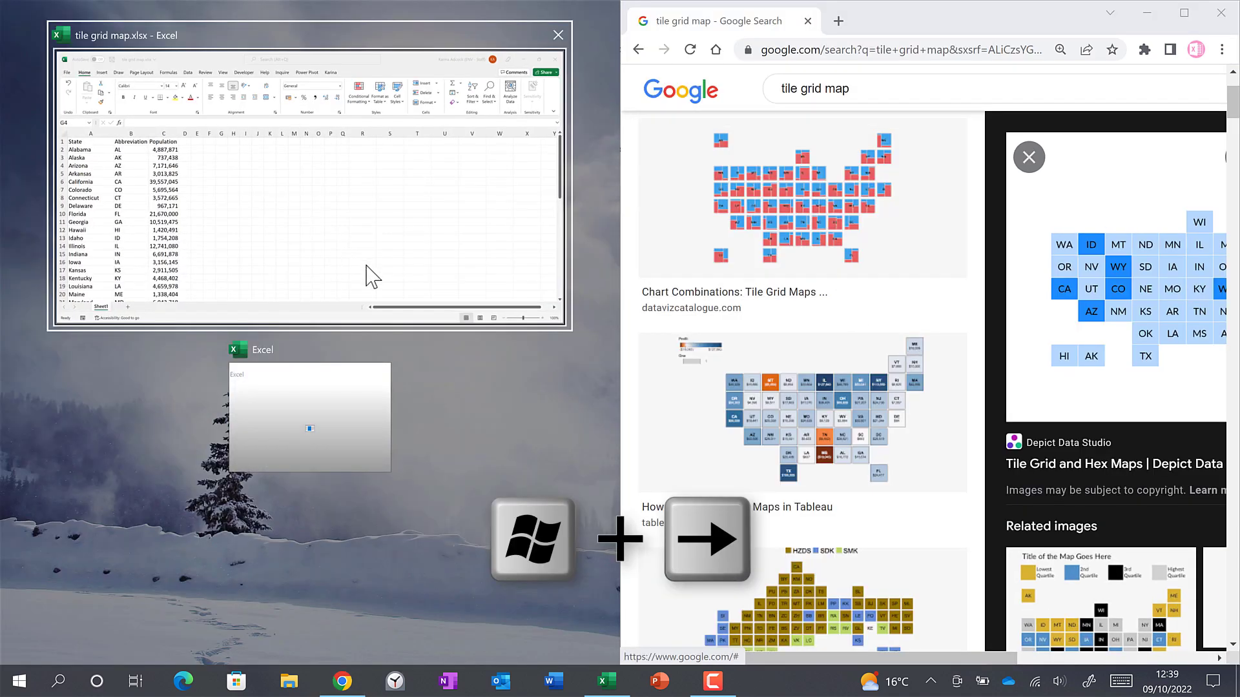
- Snap Excel to the left half and type the top map rows, WA through ME, in capitals
{"action": "left_click", "coordinate": [369, 278]}
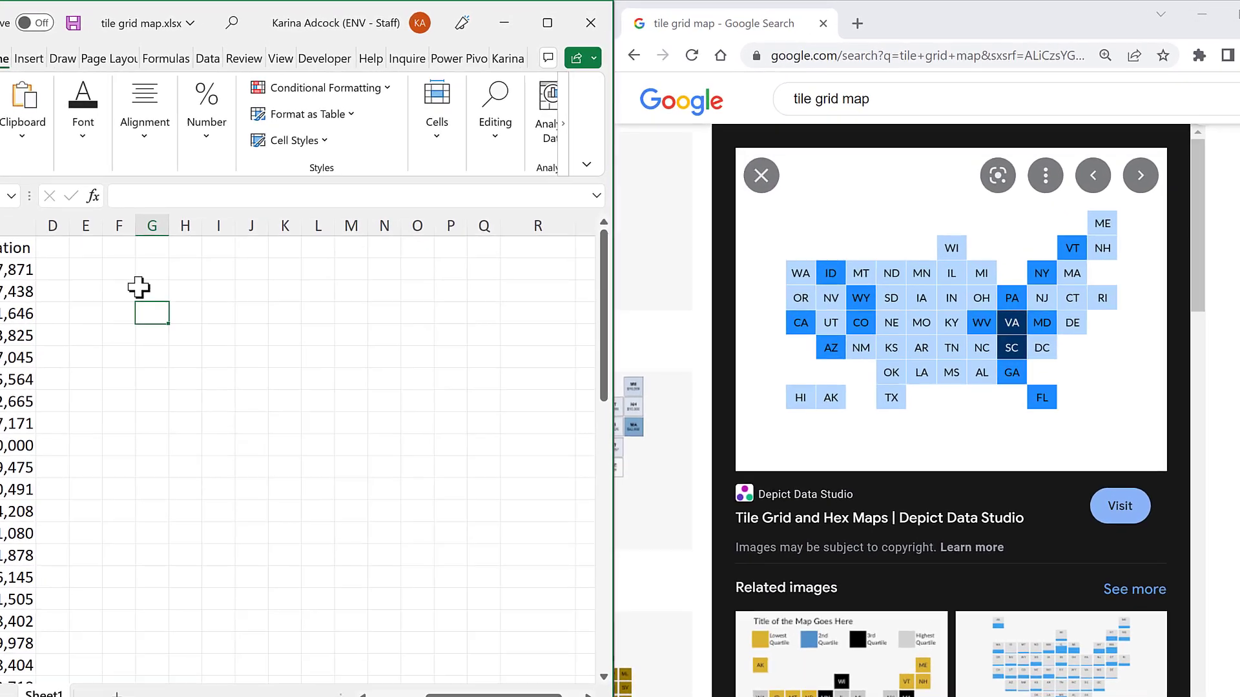
{"action": "key", "text": "Caps_Lock"}
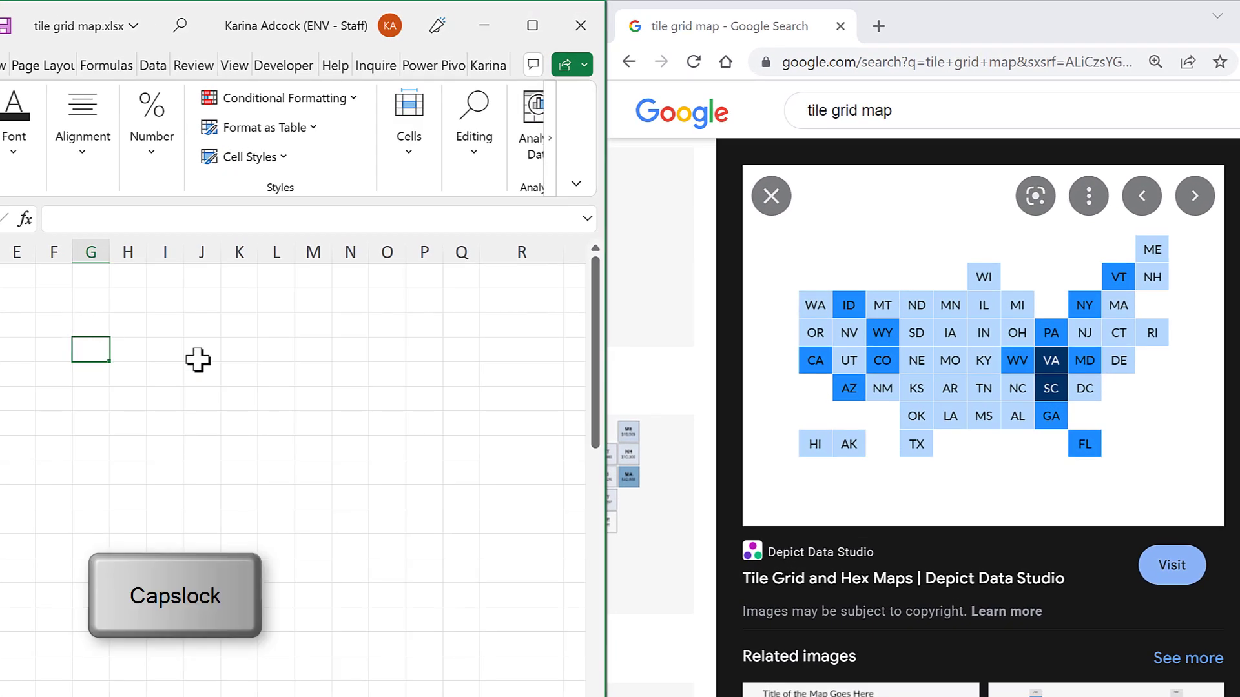
{"action": "type", "text": "WA\tID\tMT\tND\tMN\tIL"}
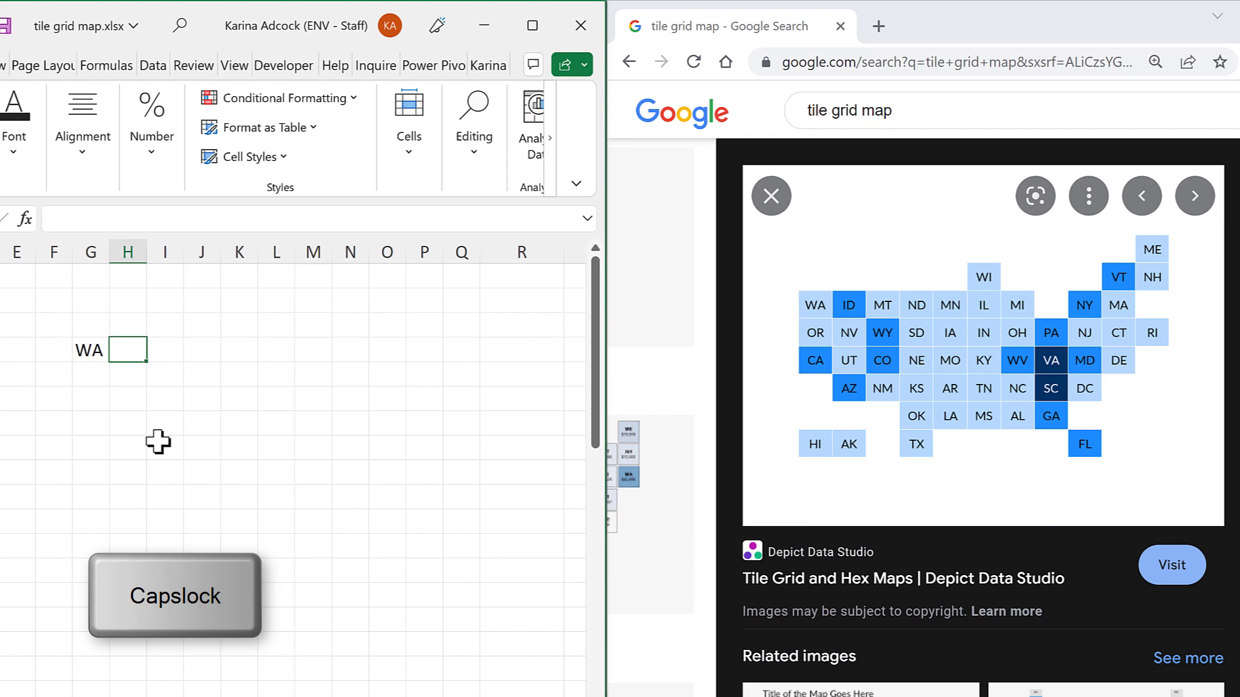
{"action": "key", "text": "Up"}
{"action": "type", "text": "WI \tMI\t\tNY\tMA"}
{"action": "key", "text": "Up"}
{"action": "type", "text": "VT\tNH"}
{"action": "key", "text": "Up"}
{"action": "type", "text": "ME"}
- Type the OR, CA, AZ and OK rows of state codes into the grid
{"action": "left_click", "coordinate": [96, 376]}
{"action": "type", "text": "OR\tNV\tWY\tSD\tIA\tIN\tOH\tPA\tNJ\tCT\tRI"}
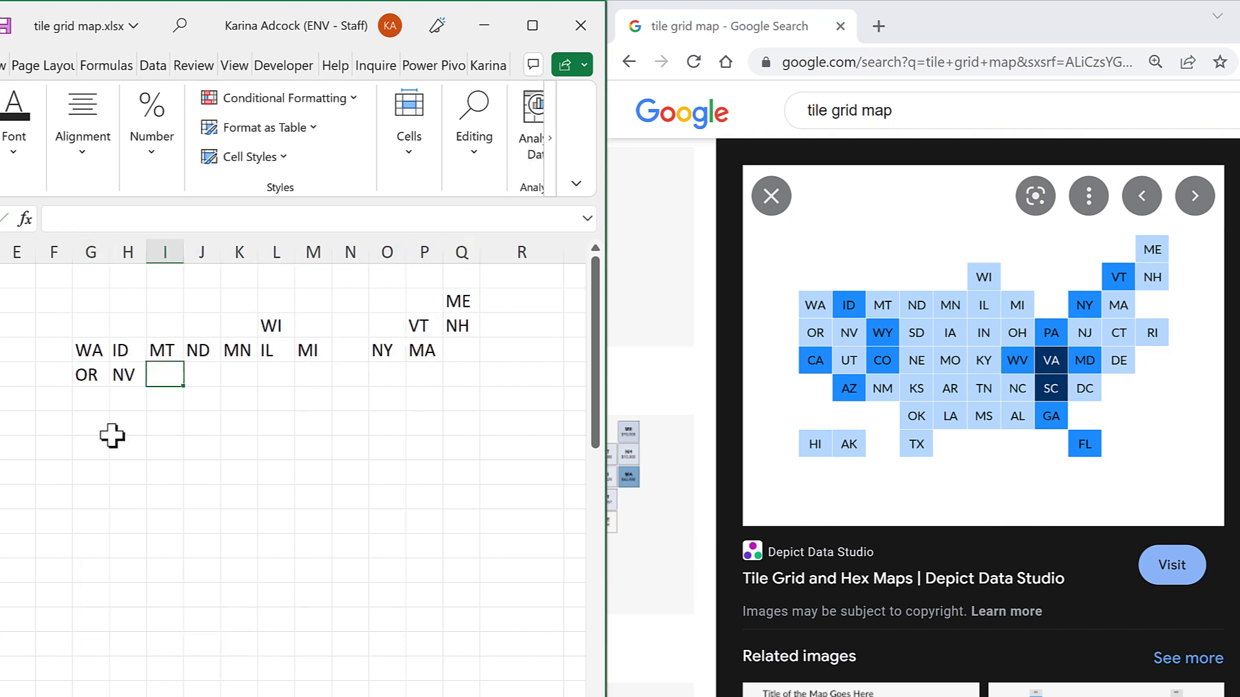
{"action": "left_click", "coordinate": [89, 401]}
{"action": "type", "text": "CA\tUT\tCO\tNE\tMO\tKY\tWV\tVA\tMD\tDE"}
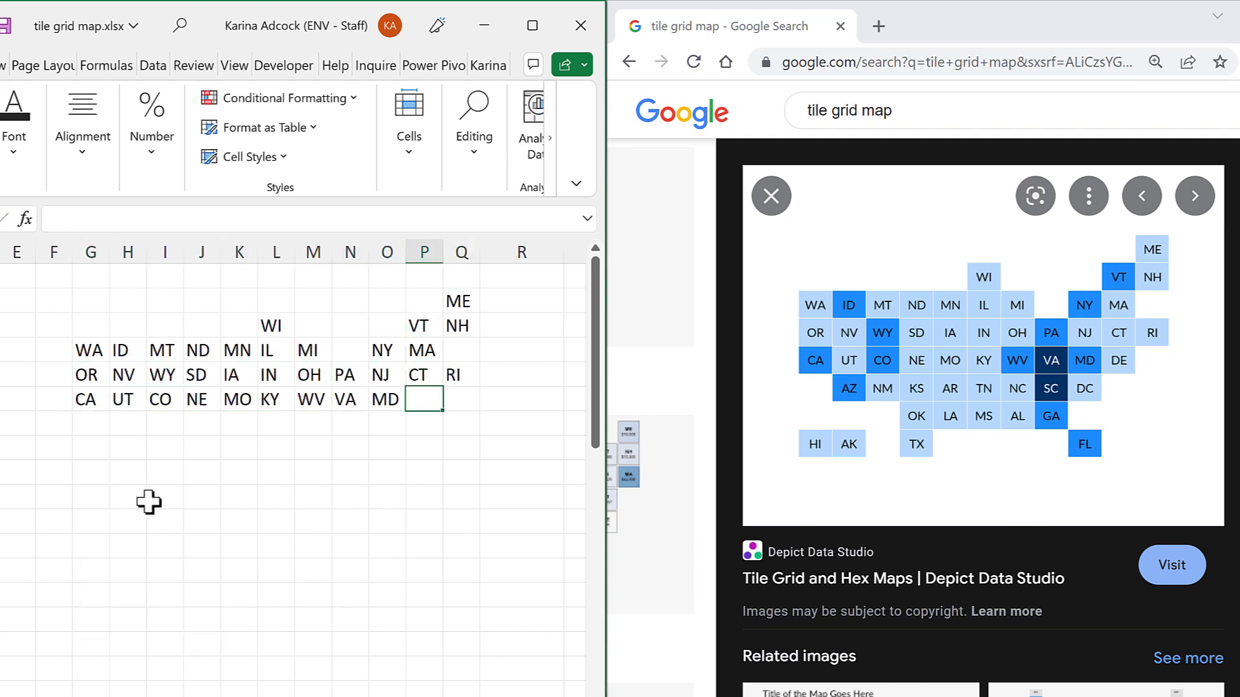
{"action": "key", "text": "Return"}
{"action": "type", "text": "AZ\tNM\tKS\tAR\tTN\tNC\tSC\tDC"}
{"action": "key", "text": "Return"}
{"action": "type", "text": "OK\tLA\tMS\tAL\tGA"}
- Place FL, TX, HI and AK in their tiles and maximize the Excel window
{"action": "left_click", "coordinate": [380, 474]}
{"action": "type", "text": "FL"}
{"action": "left_click", "coordinate": [202, 473]}
{"action": "type", "text": "TX"}
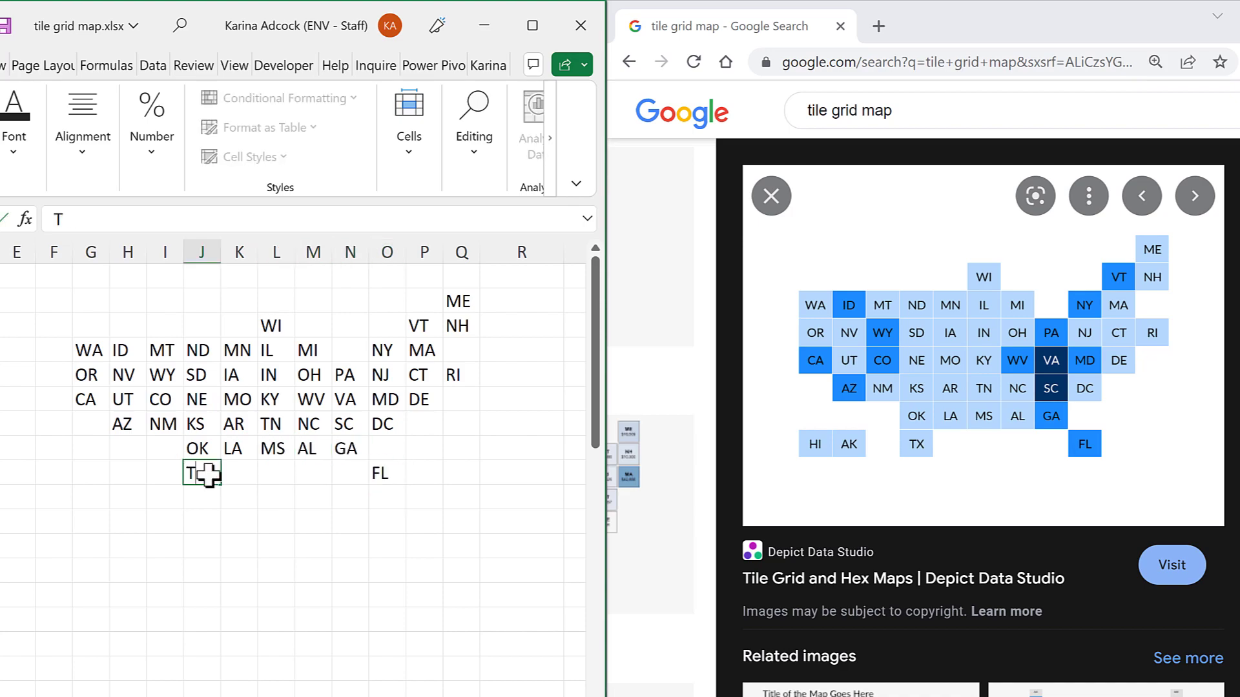
{"action": "left_click", "coordinate": [90, 473]}
{"action": "type", "text": "HIAK"}
{"action": "left_click", "coordinate": [531, 29]}
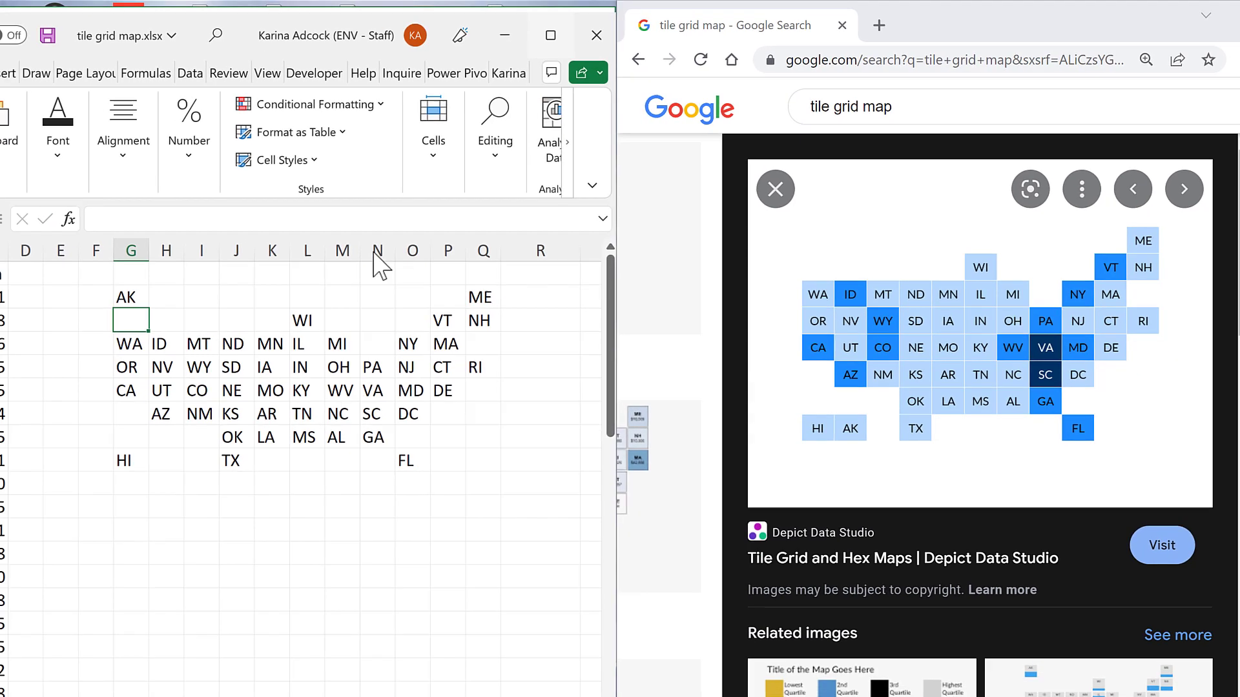
{"action": "scroll", "coordinate": [904, 665], "scroll_direction": "left", "scroll_amount": 2}
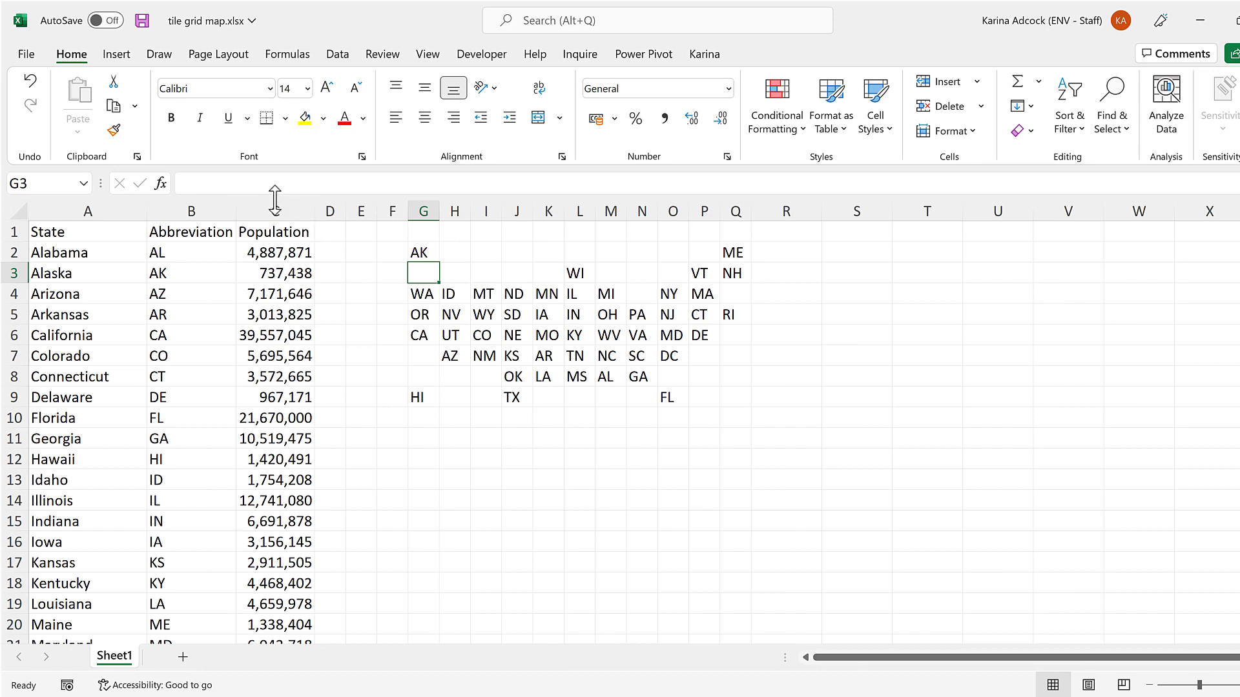
- Enter =VLOOKUP(G2,$B$2:$C$52,2,FALSE) in S2, returning AK's population of 737,438
{"action": "left_click", "coordinate": [275, 212]}
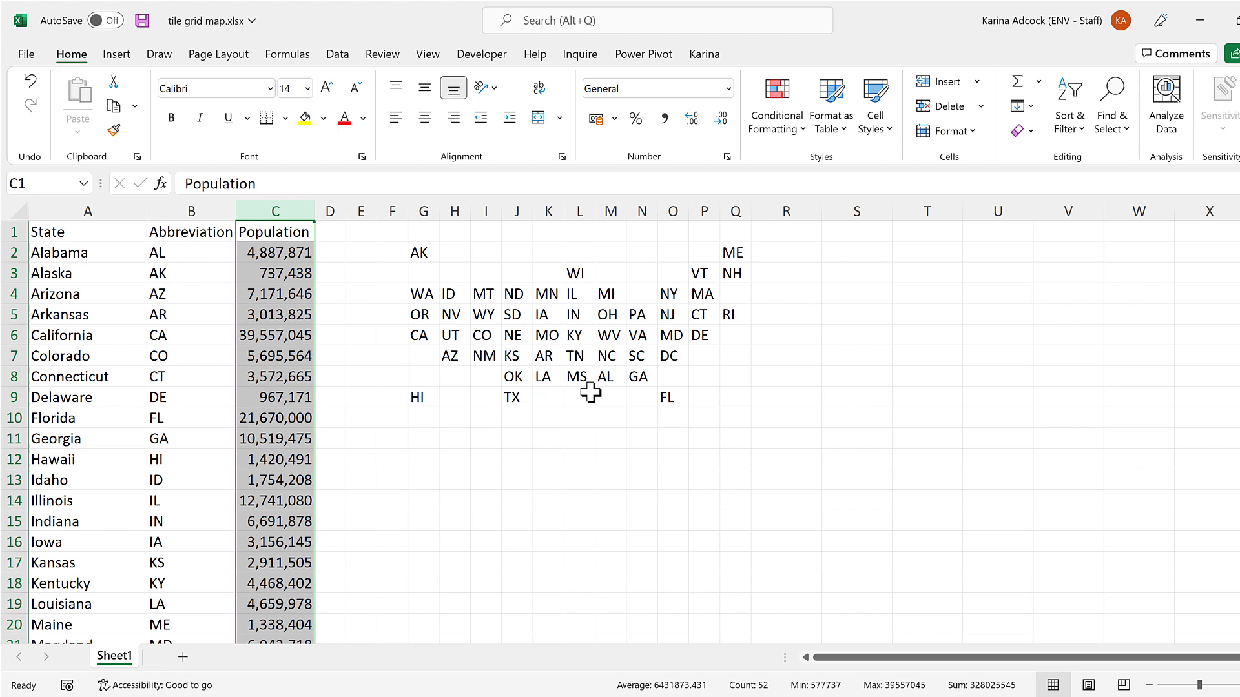
{"action": "left_click", "coordinate": [848, 253]}
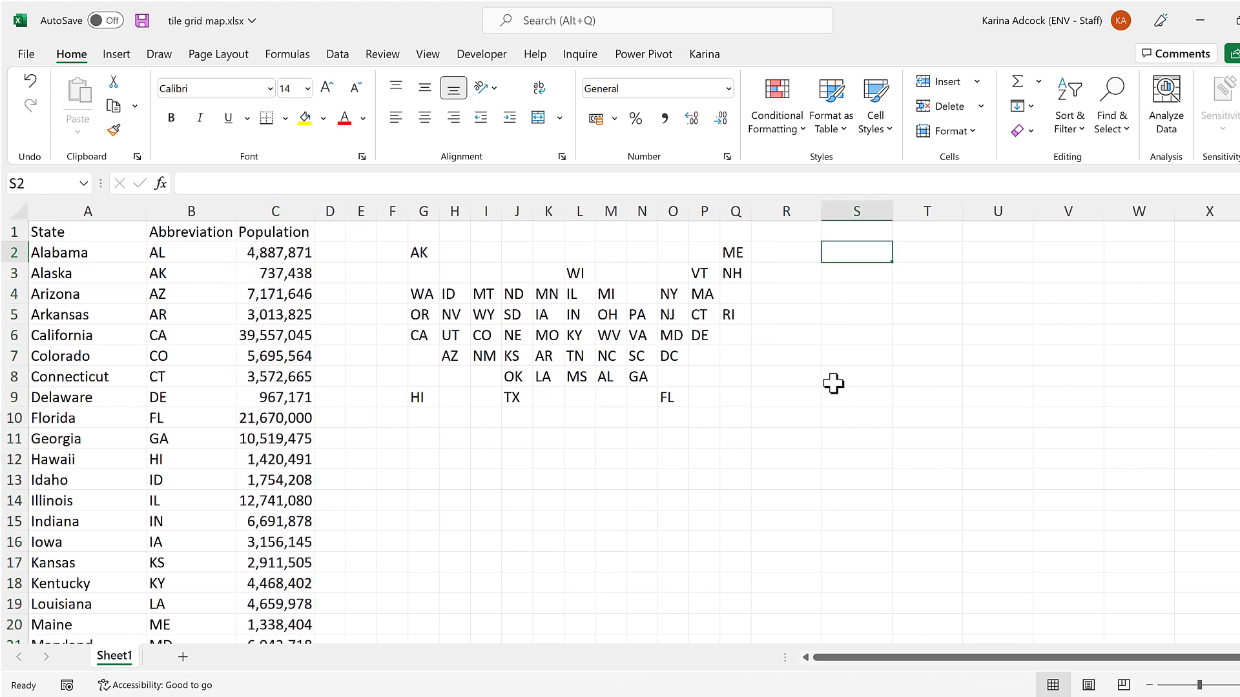
{"action": "type", "text": "=VLOO"}
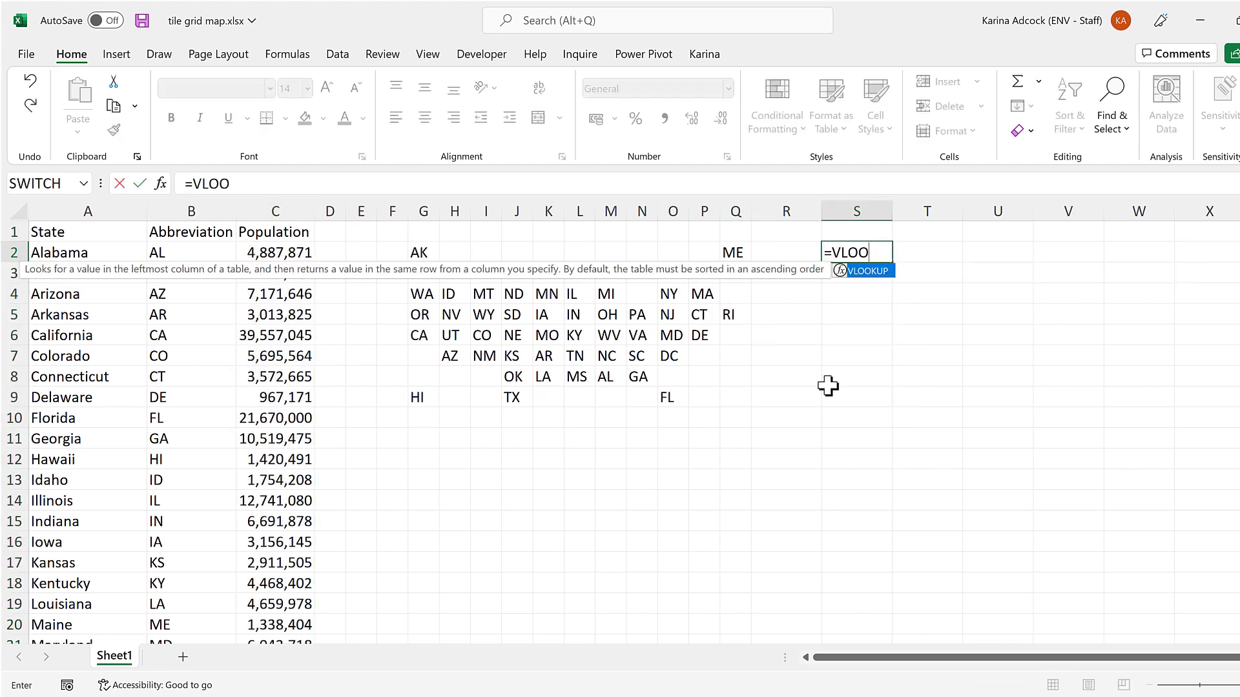
{"action": "type", "text": "KUP("}
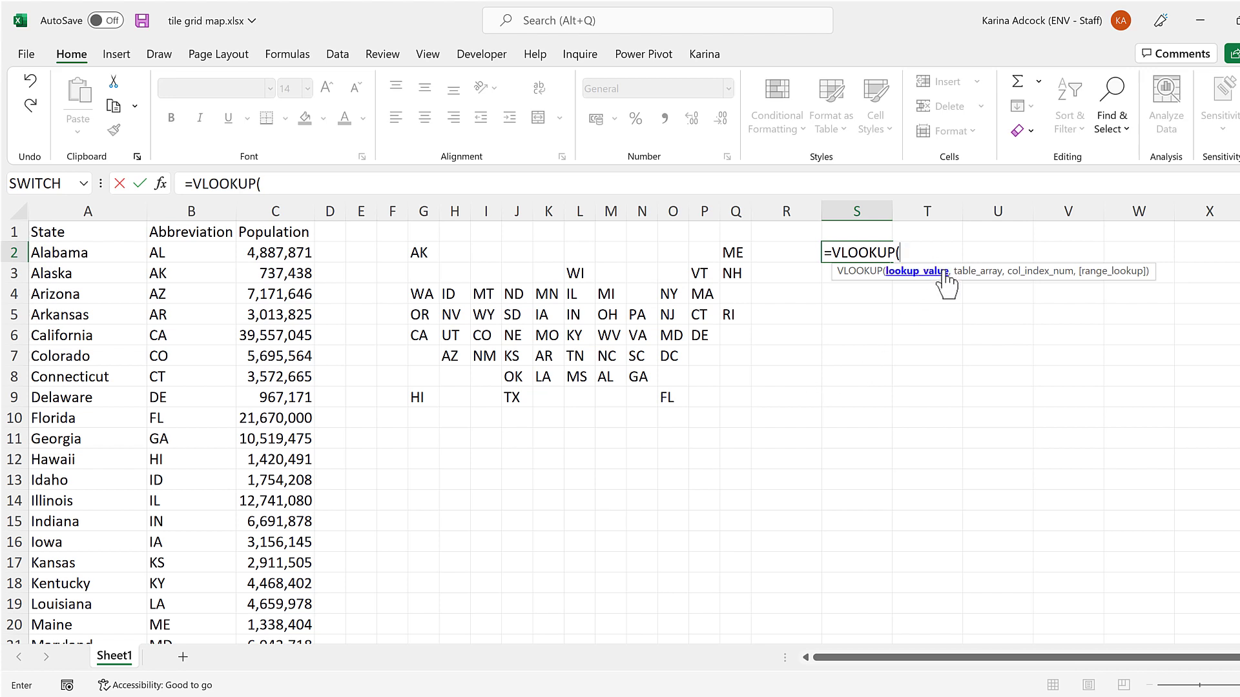
{"action": "left_click", "coordinate": [420, 252]}
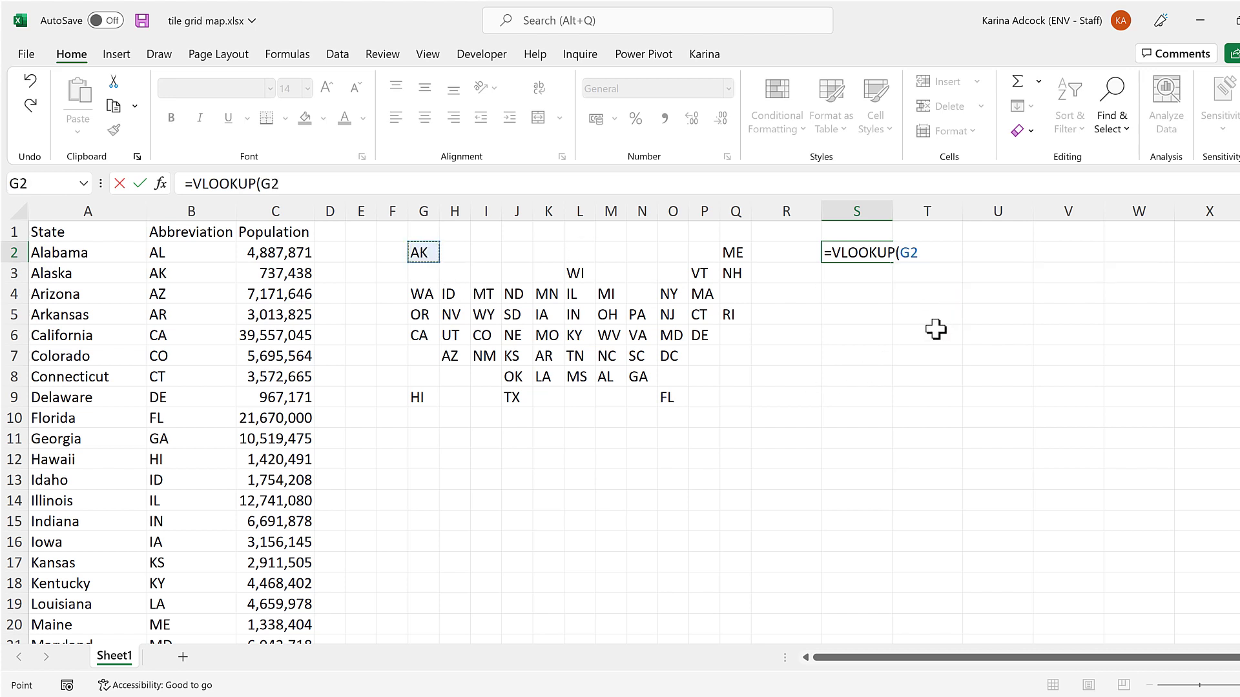
{"action": "type", "text": ","}
{"action": "left_click_drag", "start_coordinate": [187, 253], "coordinate": [251, 253]}
{"action": "key", "text": "ctrl+shift+Down"}
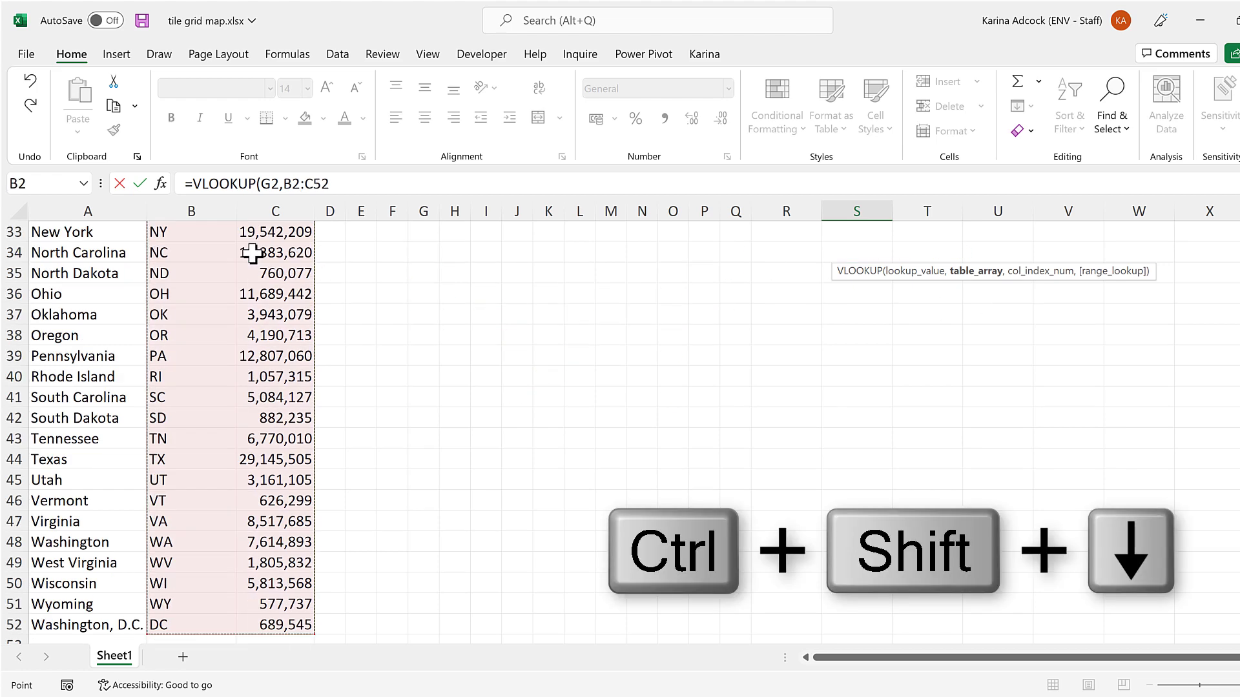
{"action": "key", "text": "F4"}
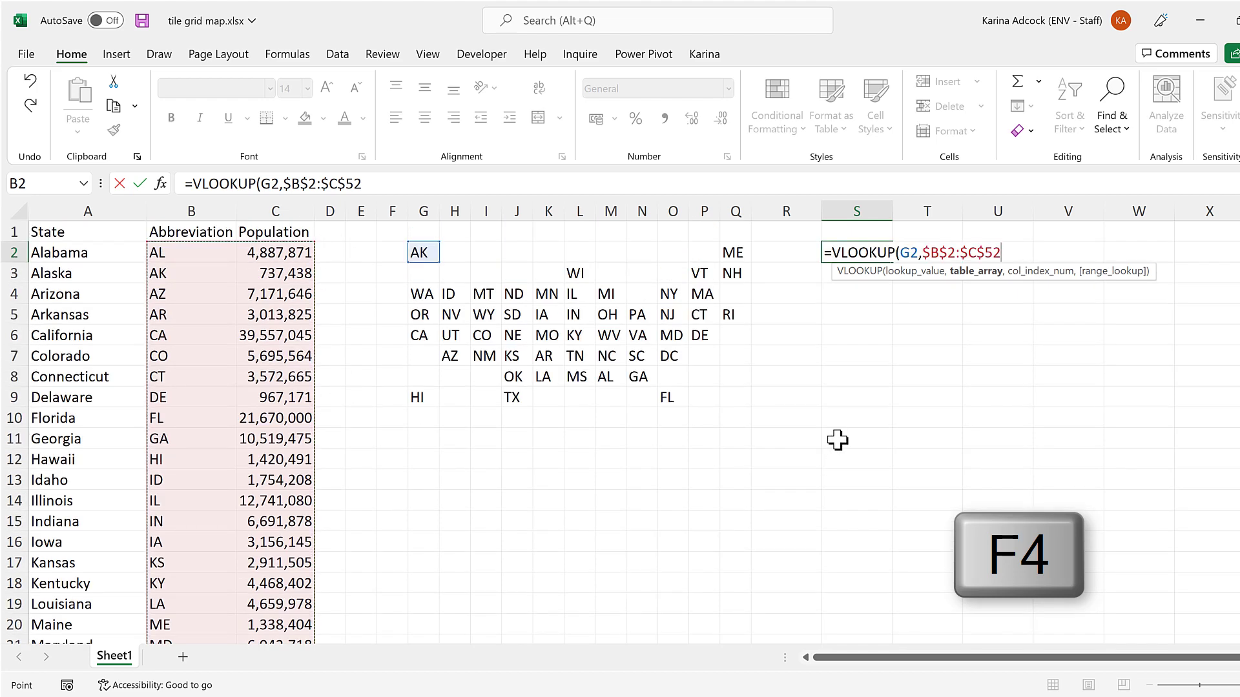
{"action": "type", "text": ",2"}
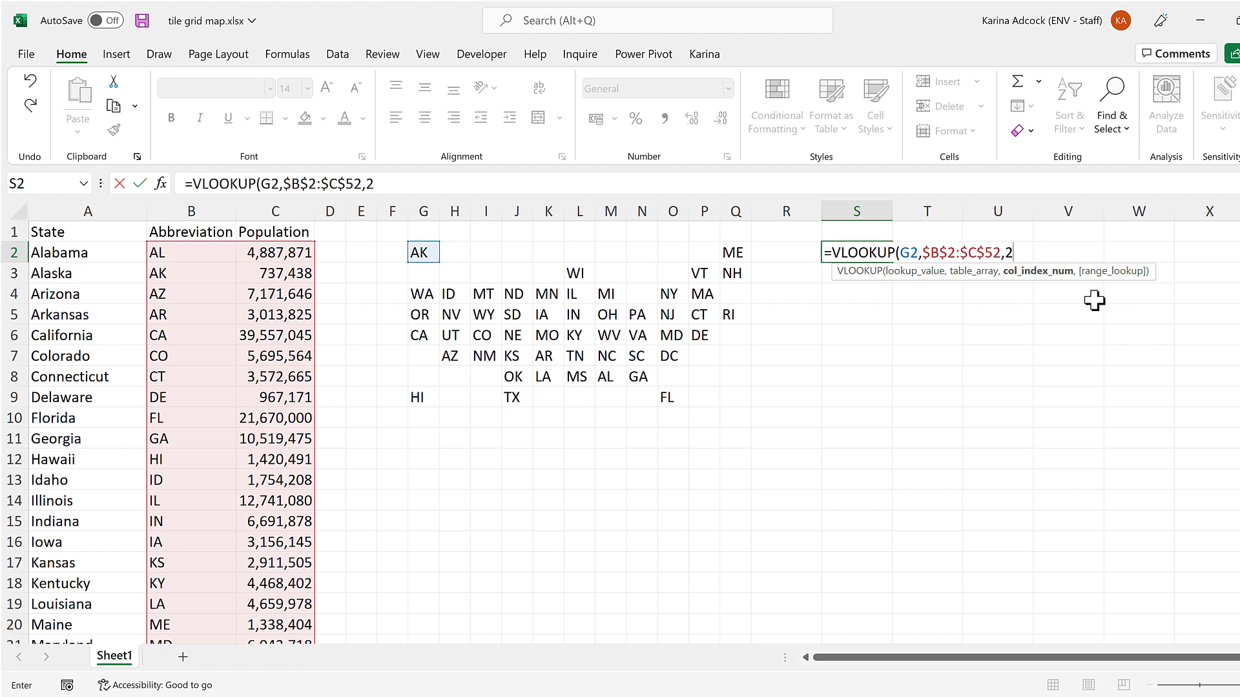
{"action": "type", "text": ","}
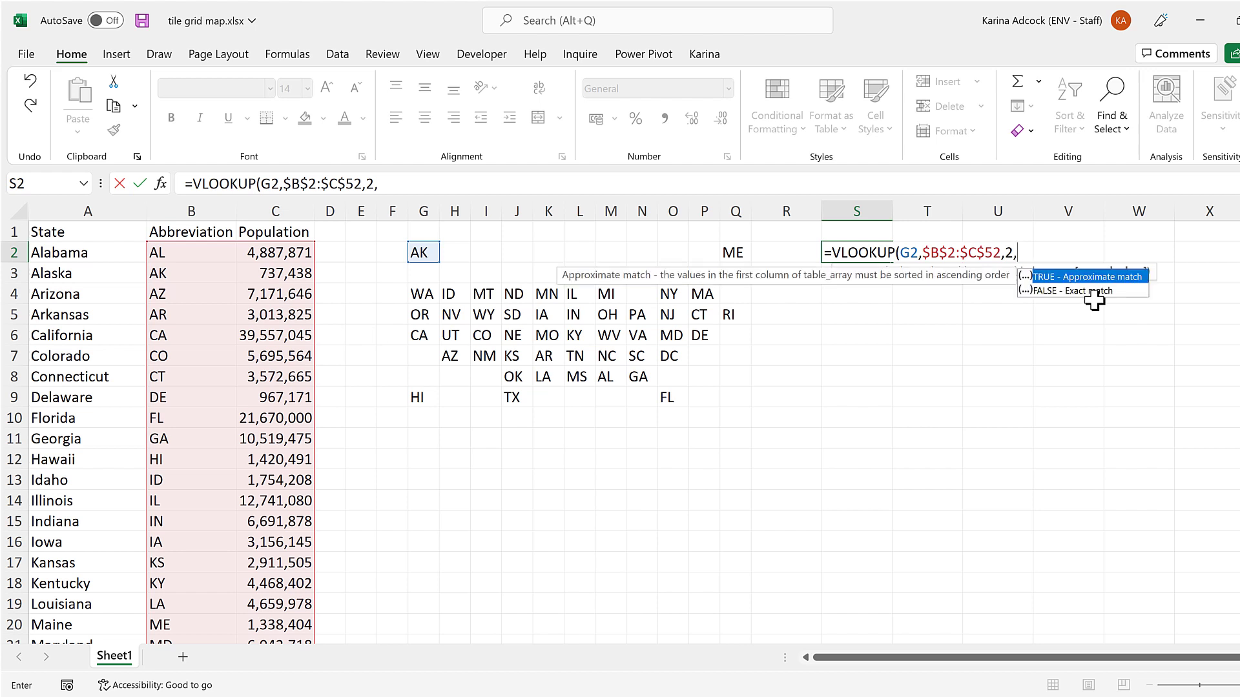
{"action": "double_click", "coordinate": [1130, 293]}
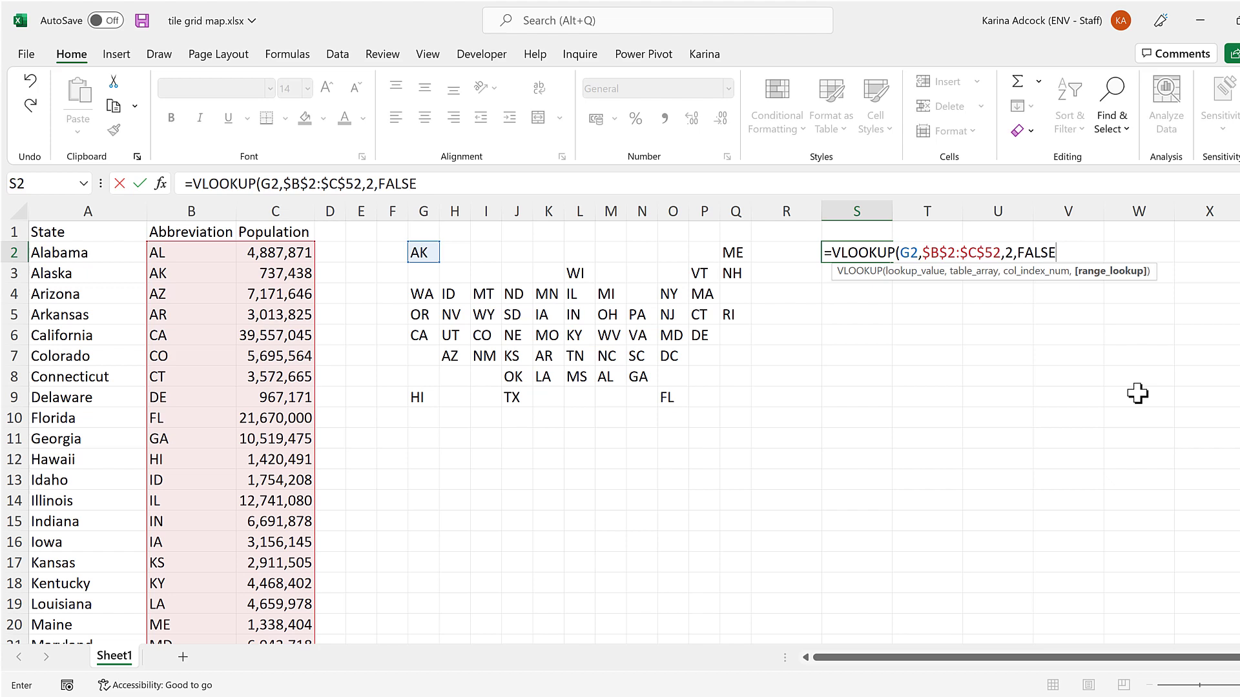
{"action": "type", "text": ")"}
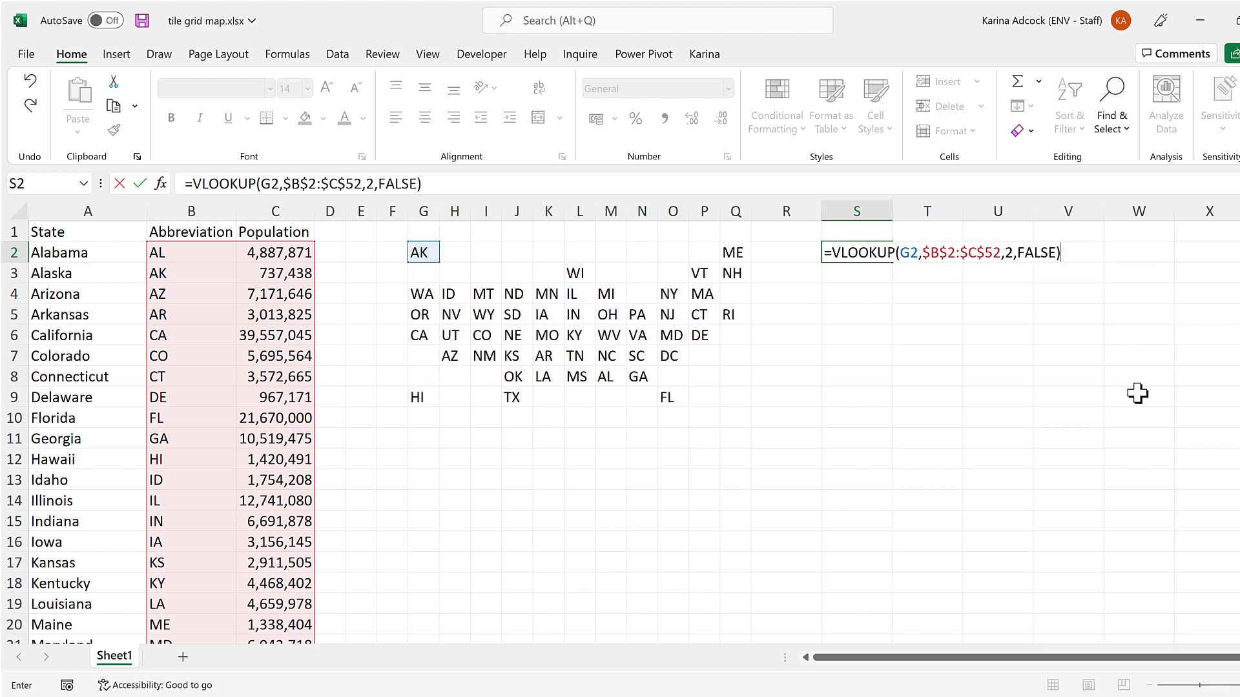
{"action": "key", "text": "Return"}
- Fill the S2 lookup formula across and down the grid through column AC
{"action": "left_click", "coordinate": [881, 257]}
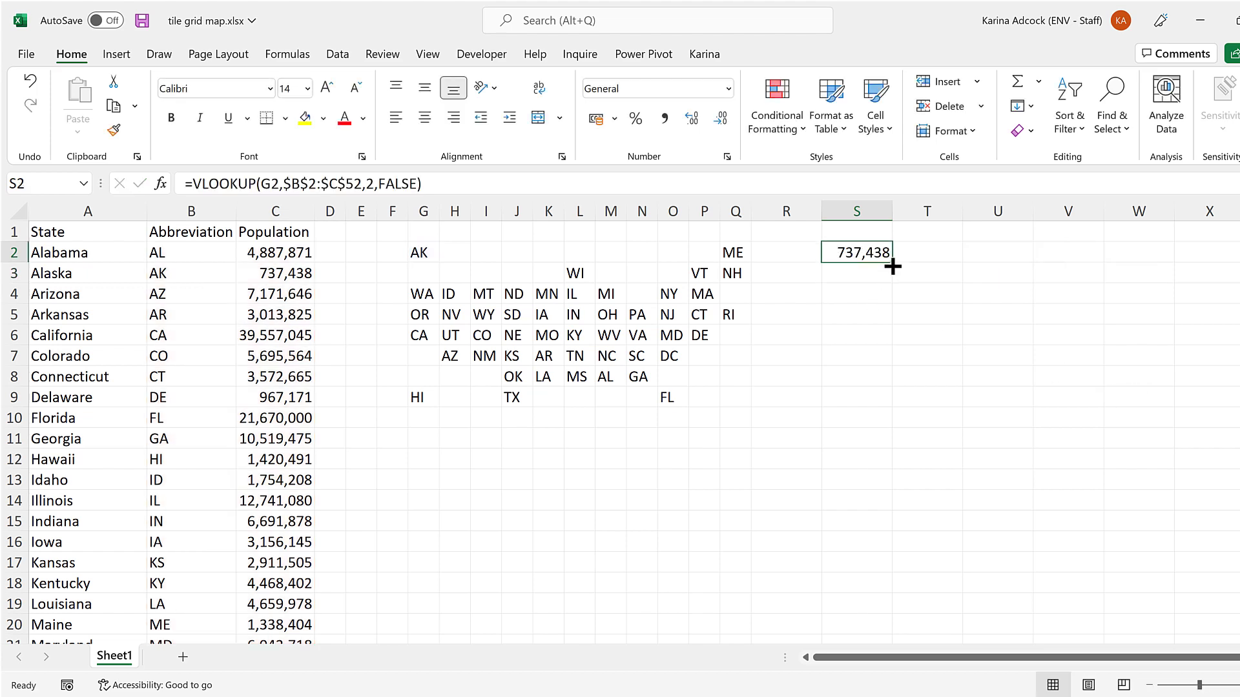
{"action": "left_click_drag", "start_coordinate": [893, 266], "coordinate": [598, 262]}
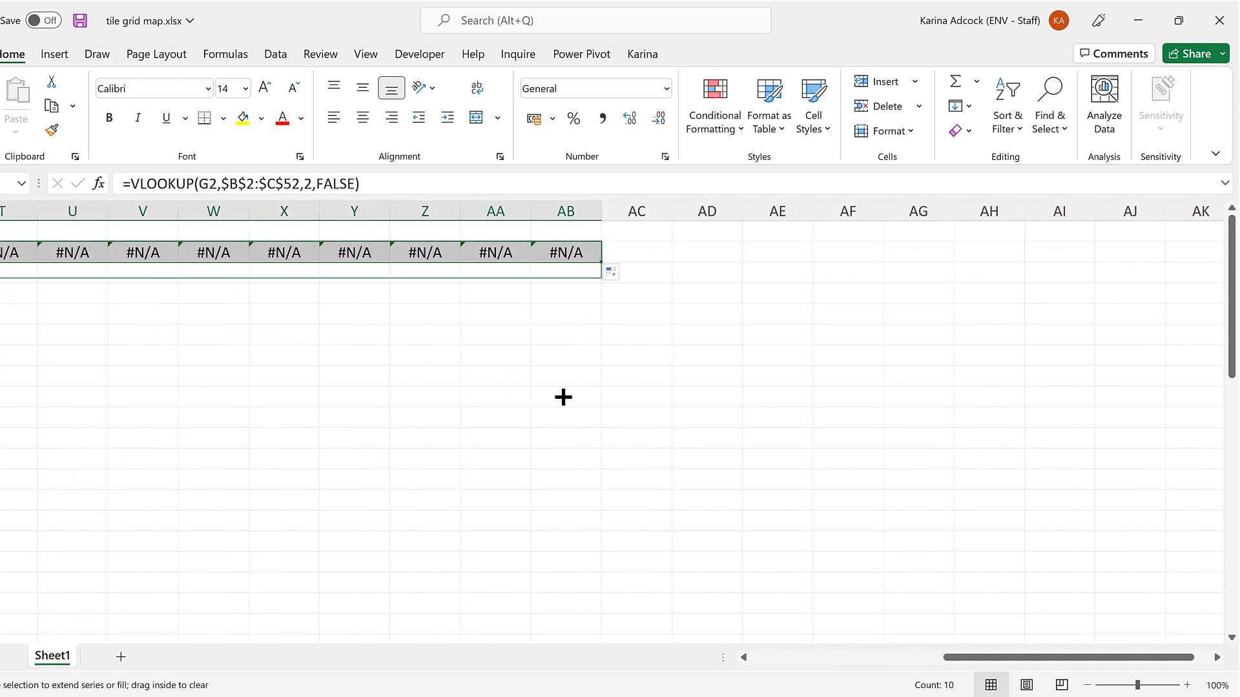
{"action": "left_click_drag", "start_coordinate": [563, 397], "coordinate": [548, 476]}
{"action": "left_click_drag", "start_coordinate": [949, 658], "coordinate": [898, 657]}
{"action": "left_click_drag", "start_coordinate": [1120, 470], "coordinate": [1160, 469]}
- Clear the surplus rows below the grid and widen columns S–AC to show full numbers
{"action": "left_click_drag", "start_coordinate": [448, 418], "coordinate": [1137, 460]}
{"action": "key", "text": "Delete"}
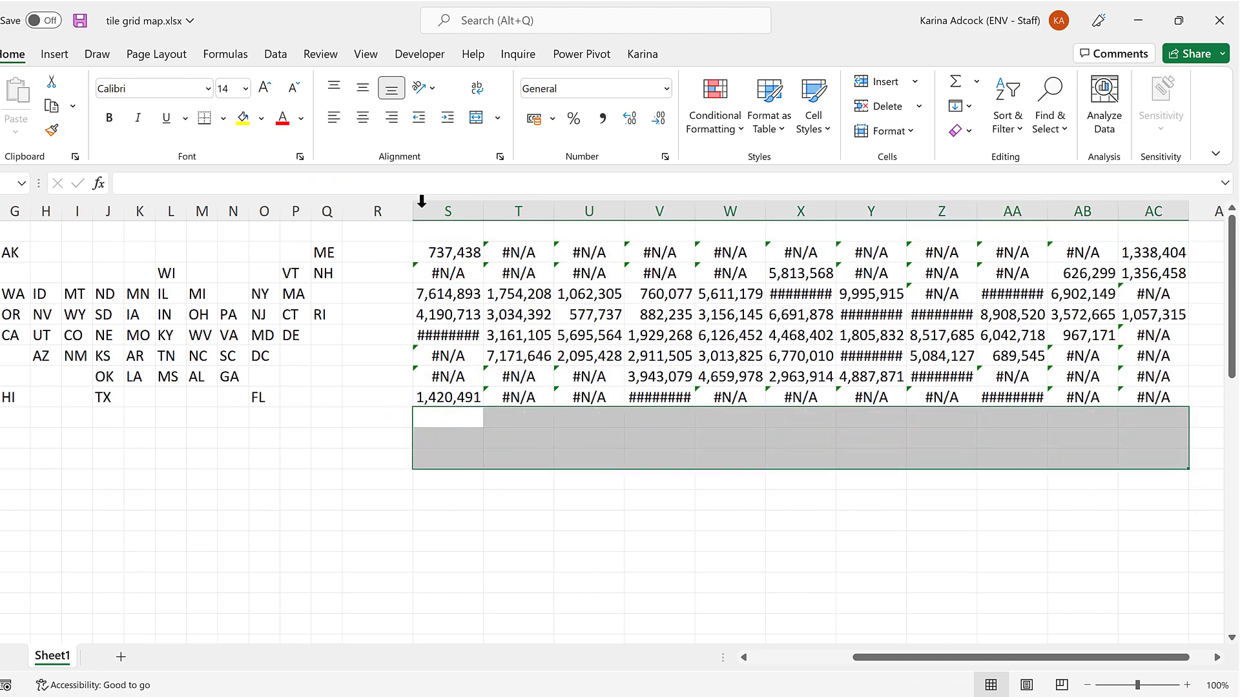
{"action": "left_click_drag", "start_coordinate": [421, 211], "coordinate": [1204, 211]}
{"action": "left_click_drag", "start_coordinate": [1020, 657], "coordinate": [1033, 657]}
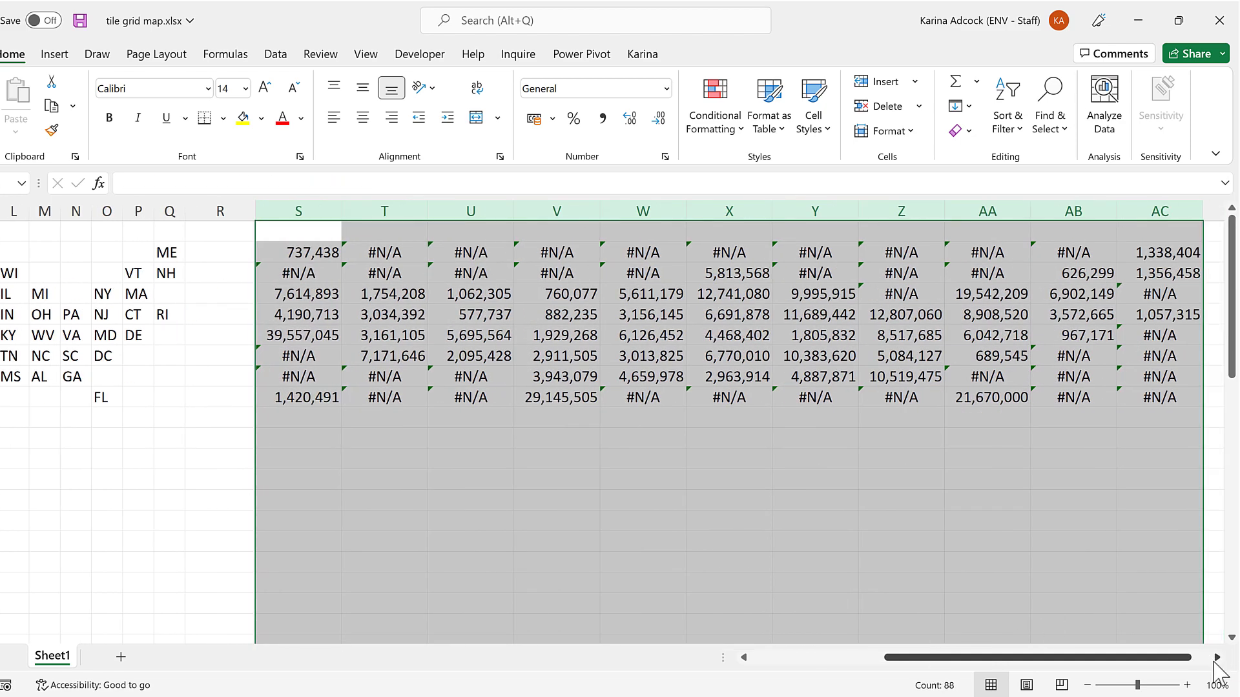
{"action": "left_click", "coordinate": [1216, 657]}
{"action": "left_click", "coordinate": [1183, 501]}
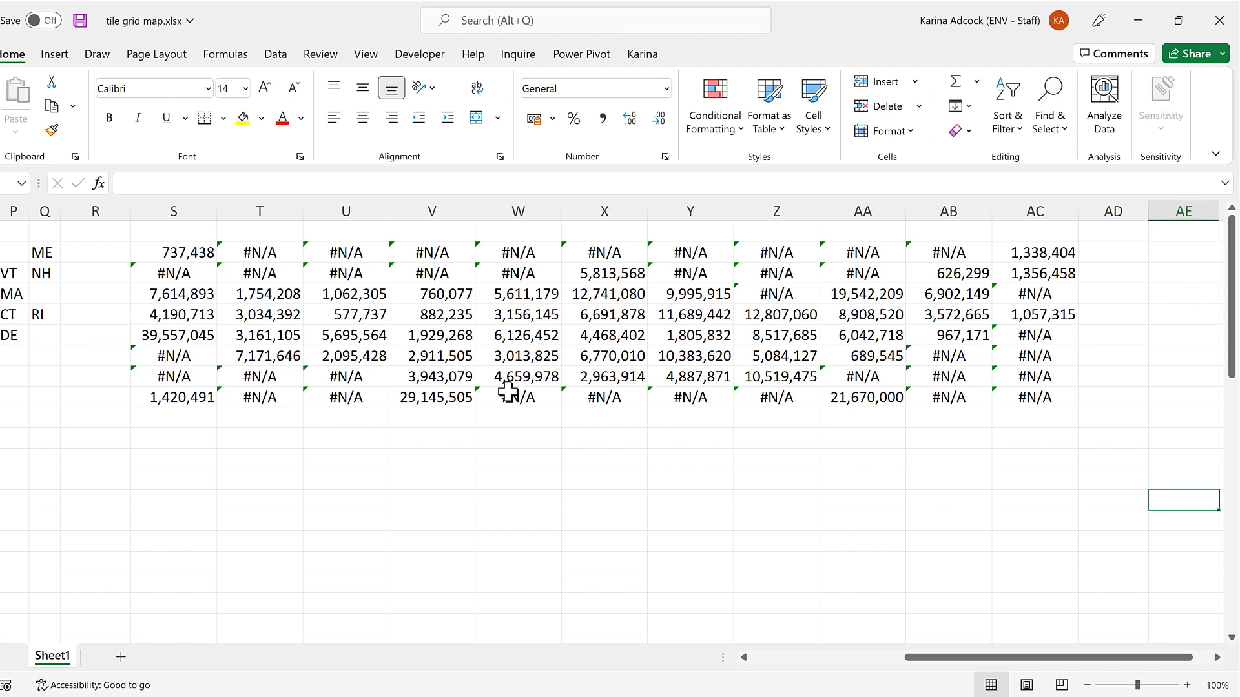
- Wrap the first lookup formula in IFNA(...,"") so missing states return blank
{"action": "left_click", "coordinate": [173, 248]}
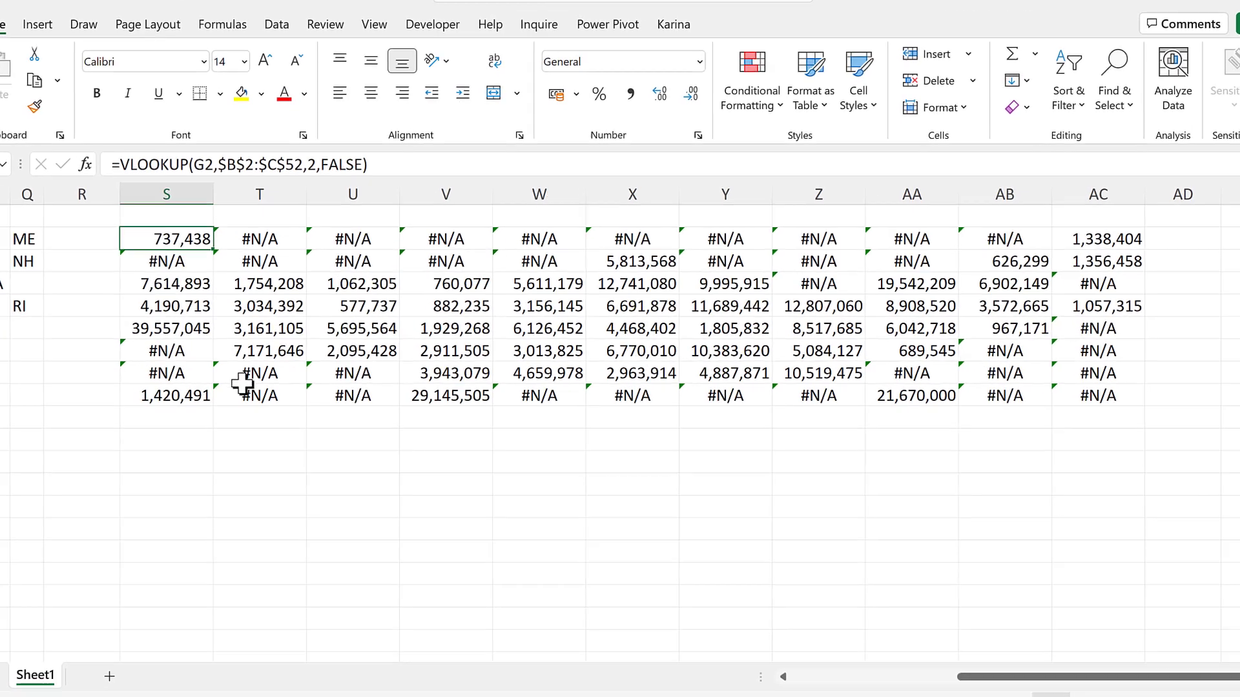
{"action": "left_click", "coordinate": [116, 161]}
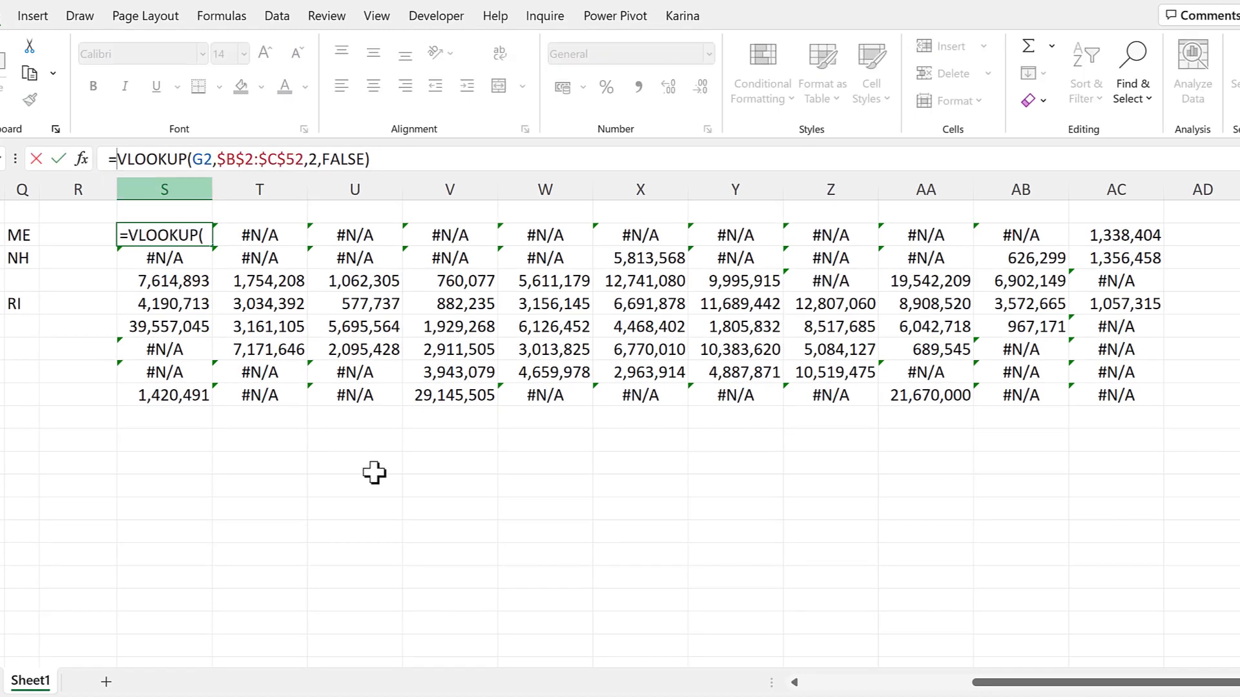
{"action": "type", "text": "IFNA"}
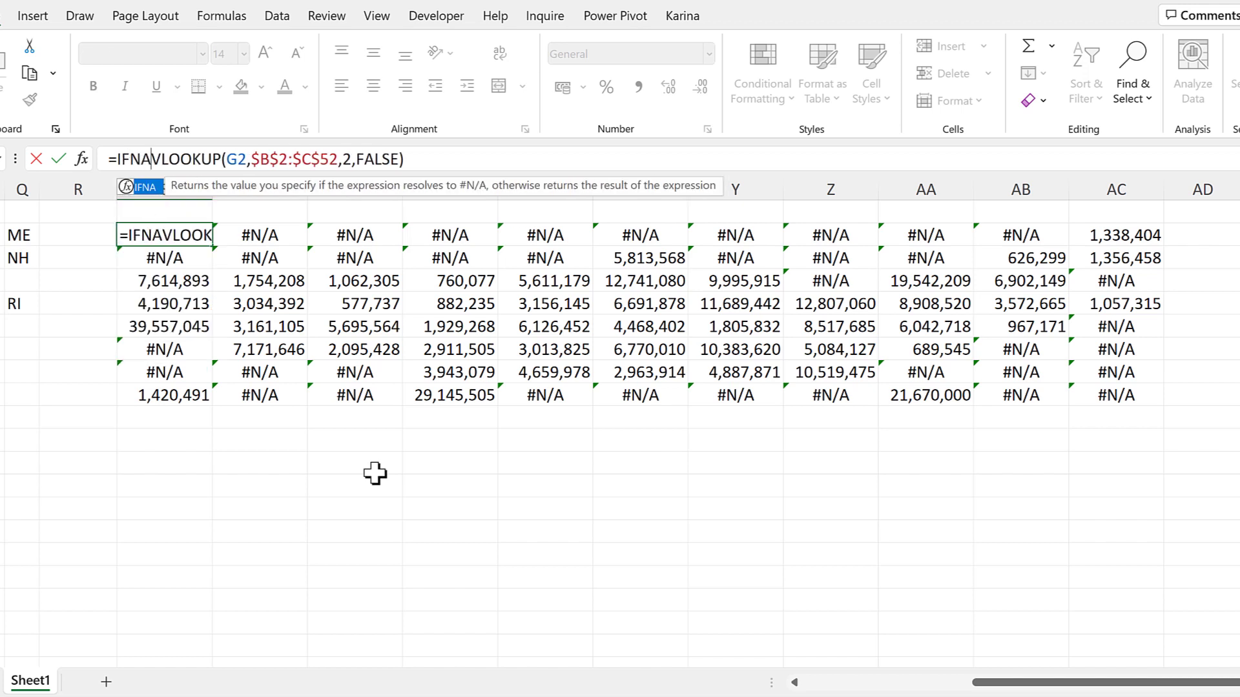
{"action": "type", "text": "("}
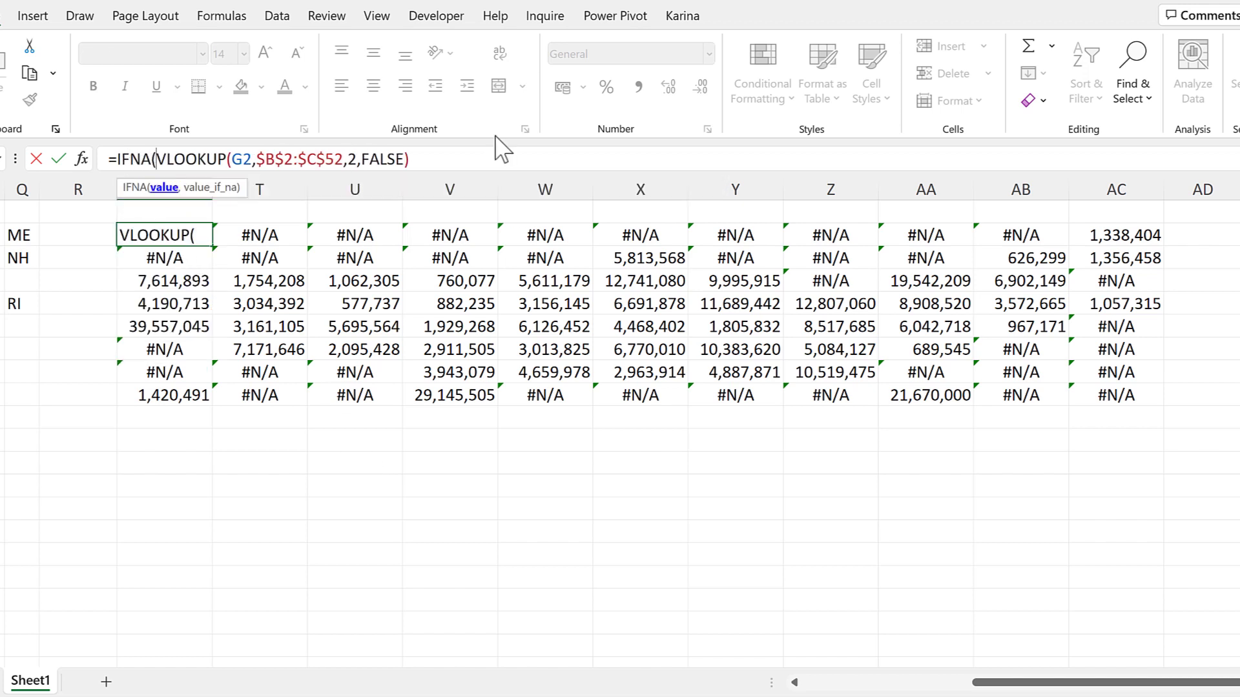
{"action": "left_click", "coordinate": [483, 164]}
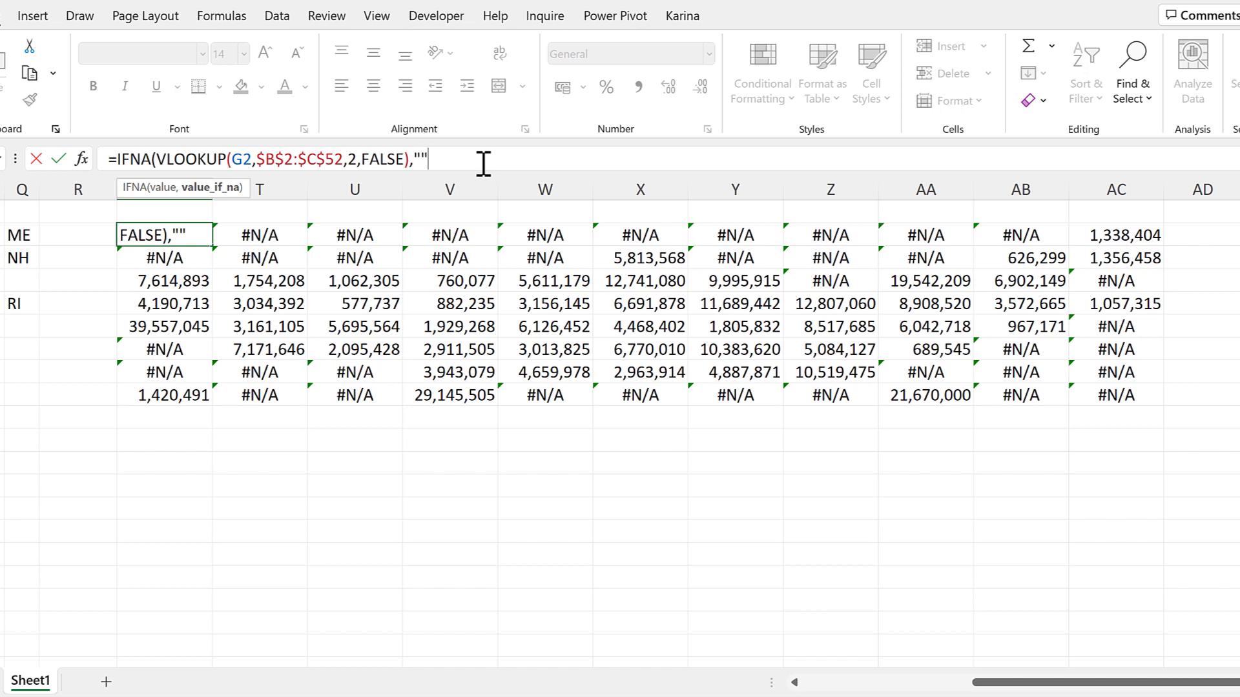
{"action": "type", "text": ",\"\")"}
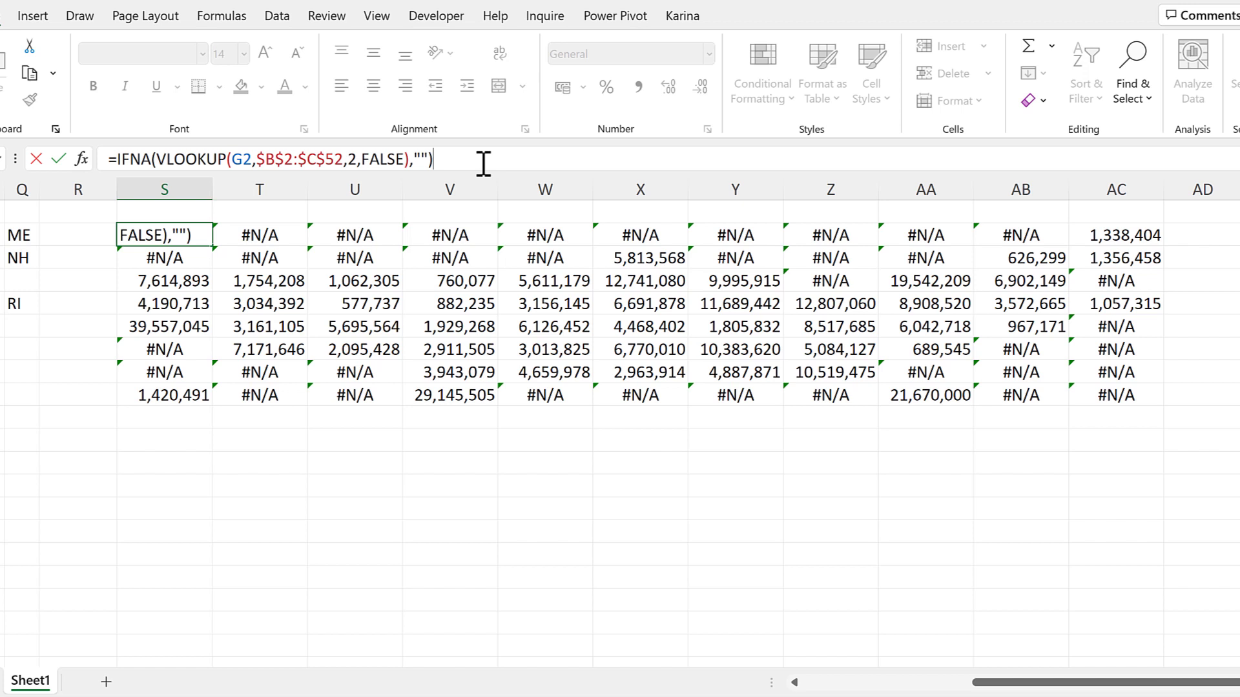
{"action": "key", "text": "Return"}
- Copy the IFNA formula across the whole S2:AC9 population grid
{"action": "left_click", "coordinate": [171, 235]}
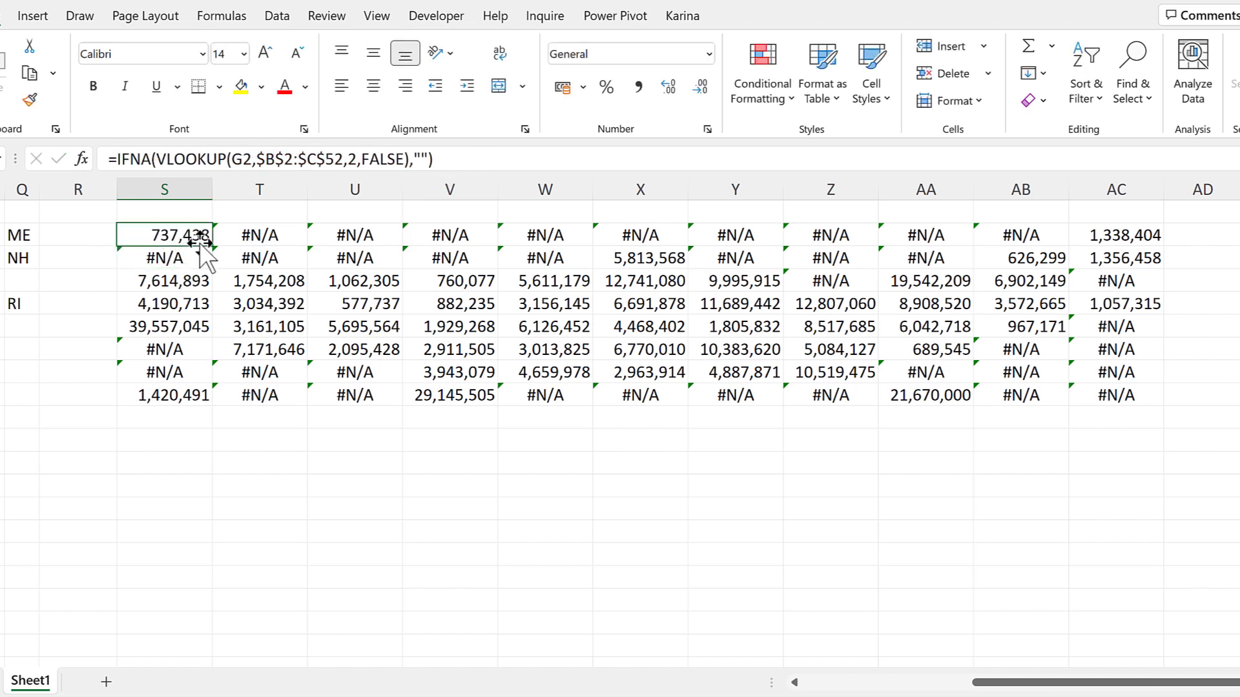
{"action": "mouse_move", "coordinate": [208, 243]}
{"action": "left_mouse_down"}
{"action": "mouse_move", "coordinate": [759, 250]}
{"action": "mouse_move", "coordinate": [1115, 232]}
{"action": "mouse_move", "coordinate": [1152, 239]}
{"action": "mouse_move", "coordinate": [1171, 349]}
{"action": "mouse_move", "coordinate": [1160, 398]}
{"action": "mouse_move", "coordinate": [1140, 400]}
{"action": "left_mouse_up"}
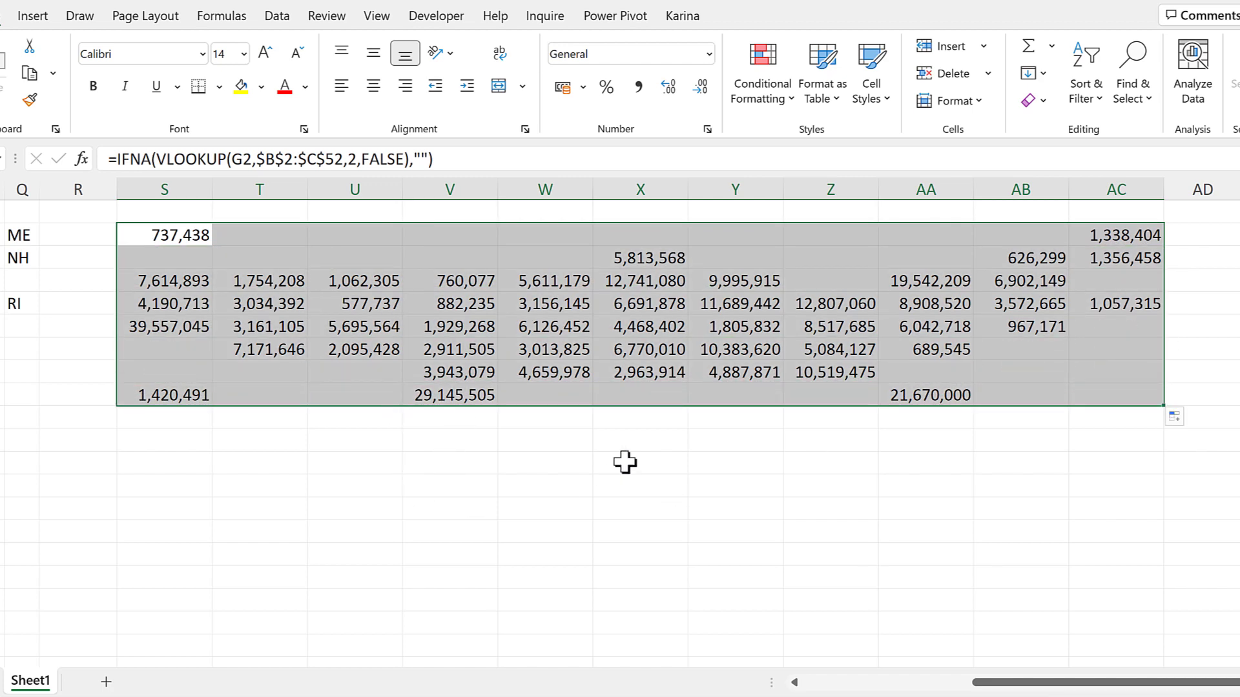
{"action": "left_click", "coordinate": [764, 103]}
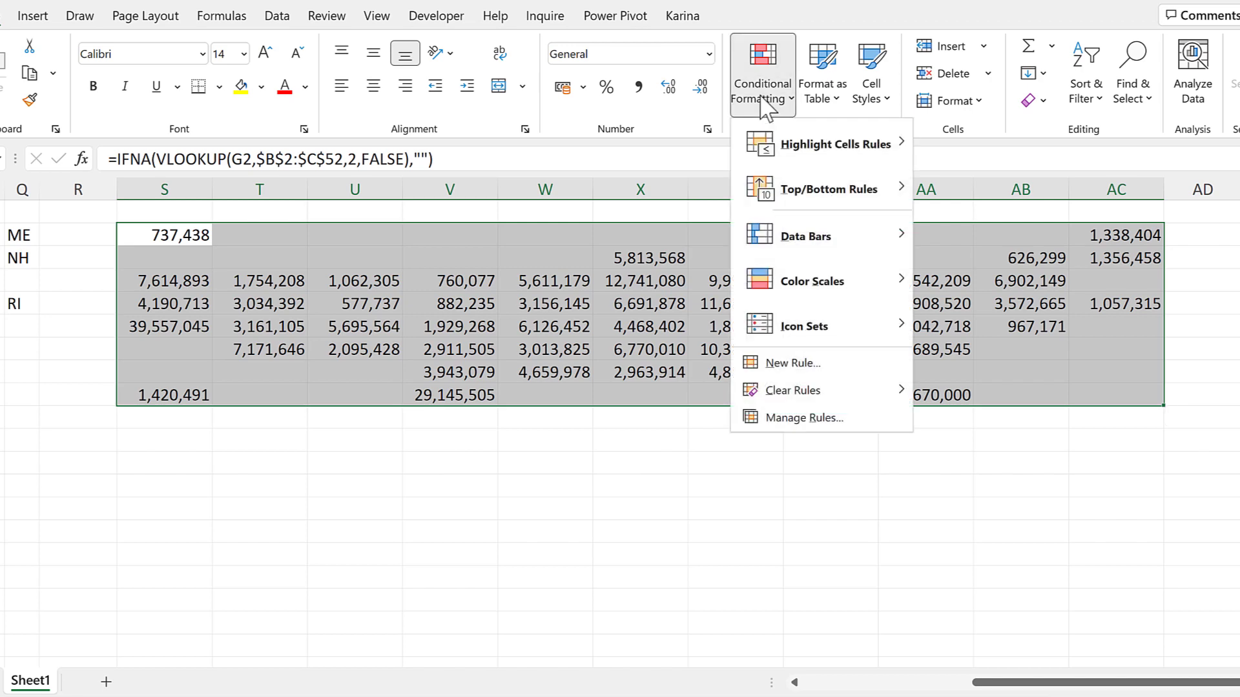
- Add a 2-Color Scale rule: 500,000 light orange minimum, 40,000,000 dark orange maximum
{"action": "left_click", "coordinate": [843, 372]}
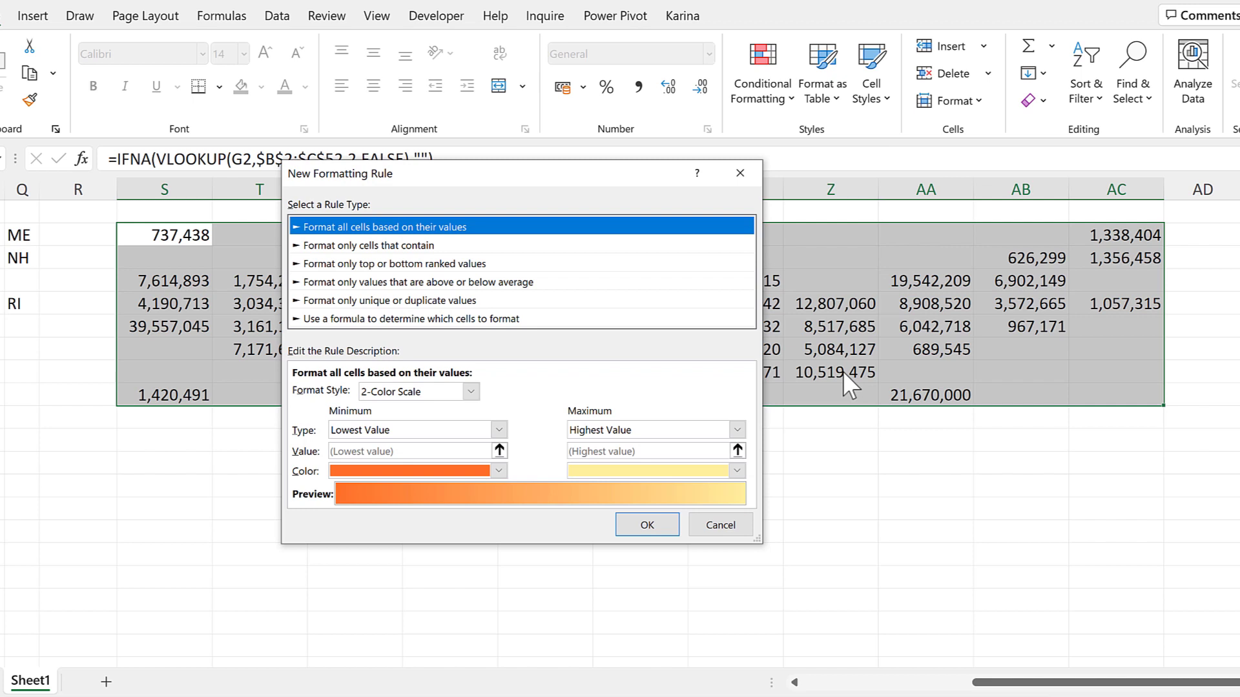
{"action": "left_click", "coordinate": [370, 431]}
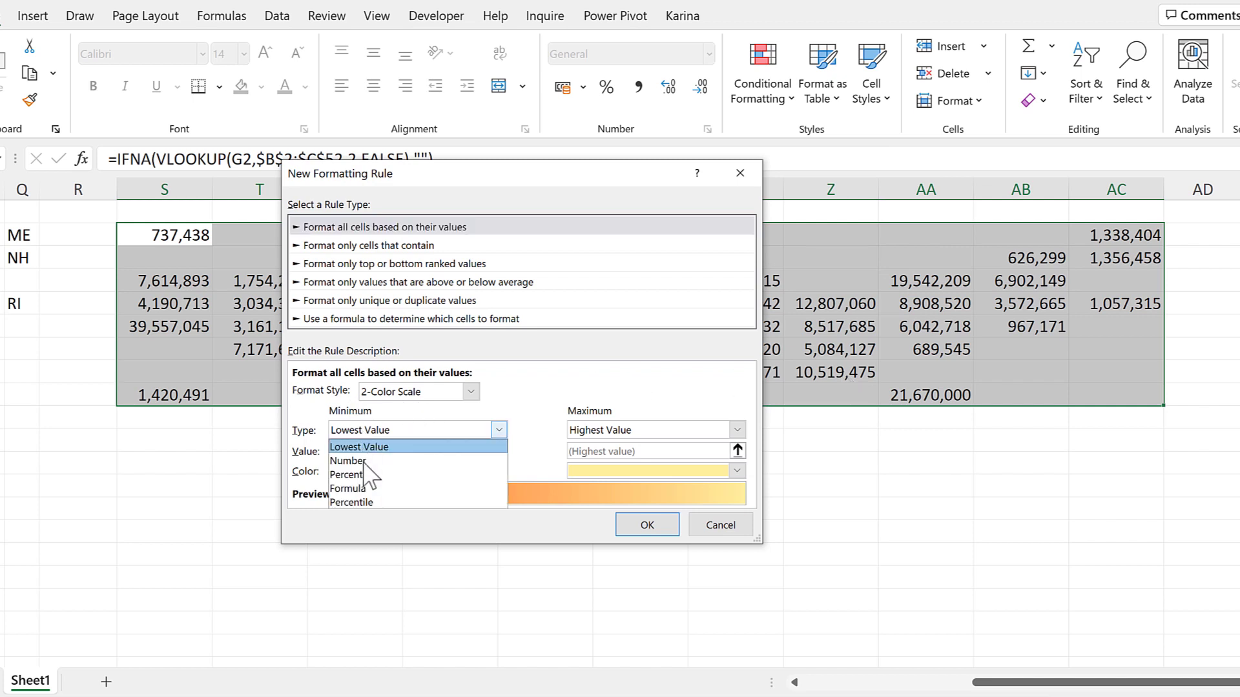
{"action": "left_click", "coordinate": [365, 461]}
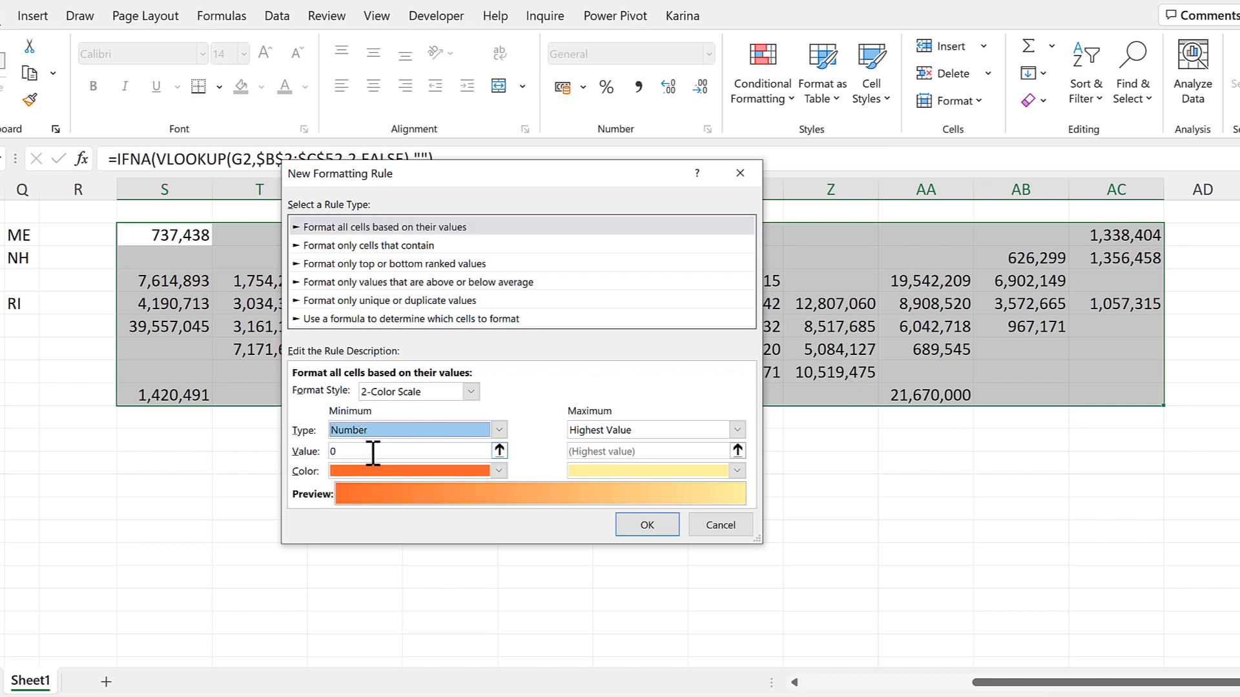
{"action": "left_click", "coordinate": [391, 456]}
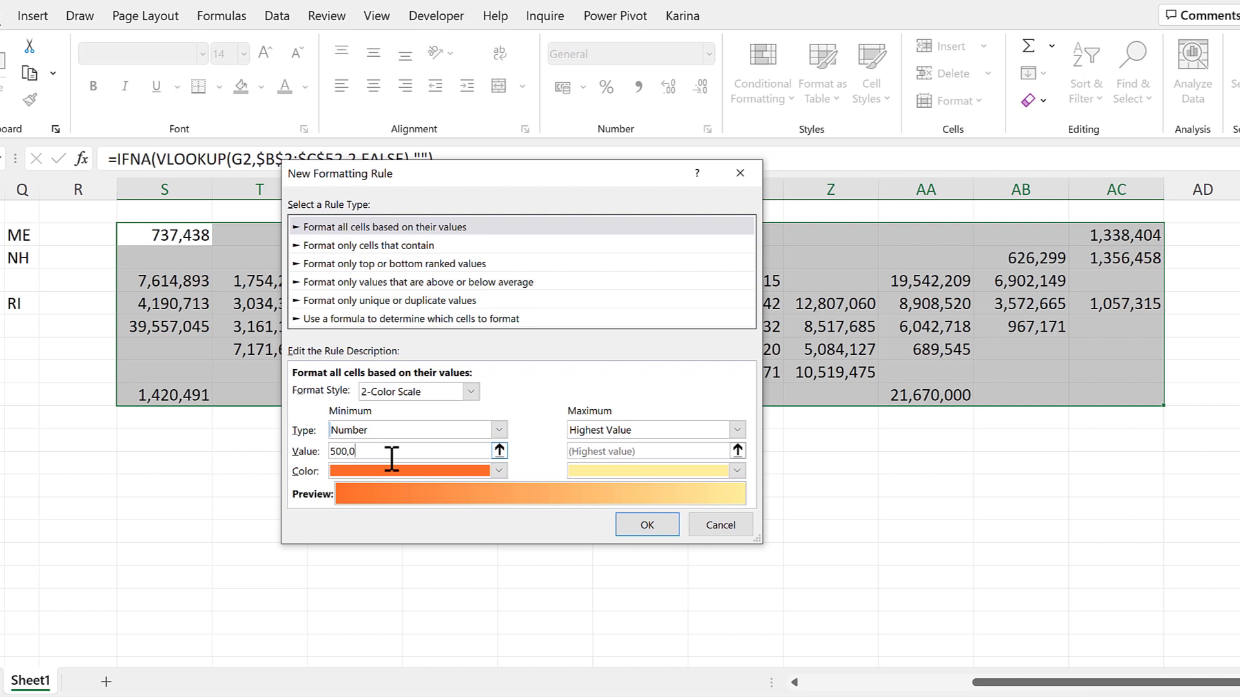
{"action": "left_click", "coordinate": [618, 428]}
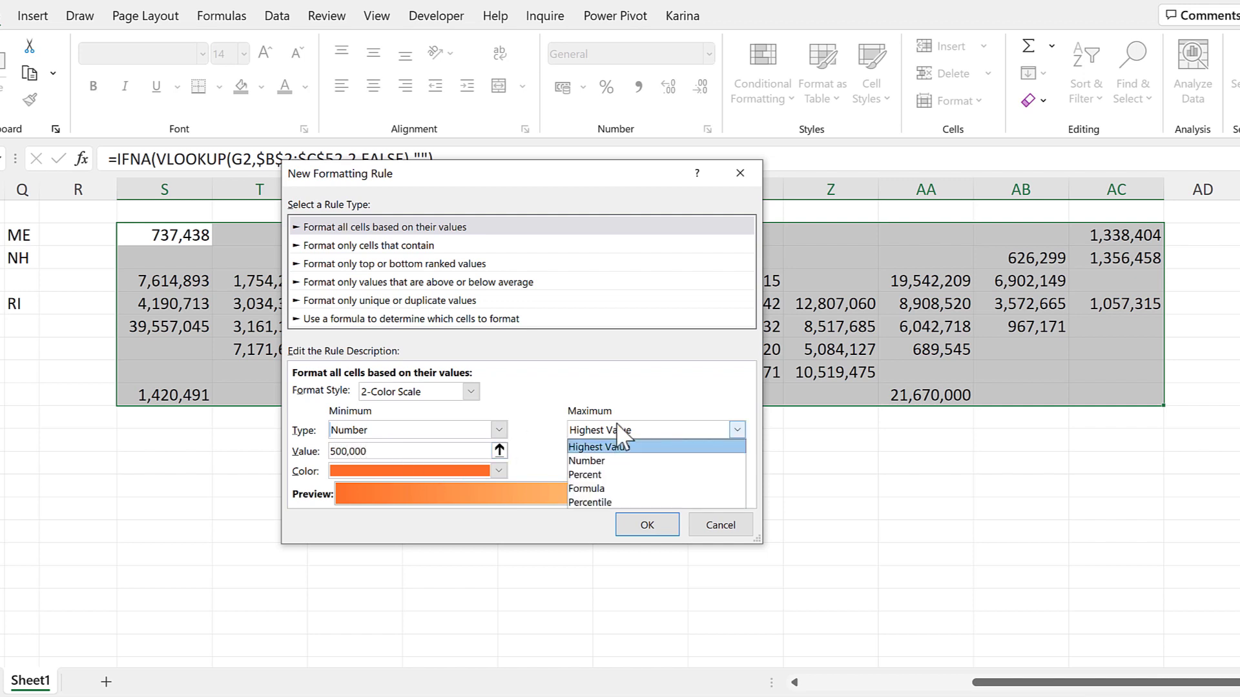
{"action": "left_click", "coordinate": [615, 461]}
{"action": "left_click", "coordinate": [621, 452]}
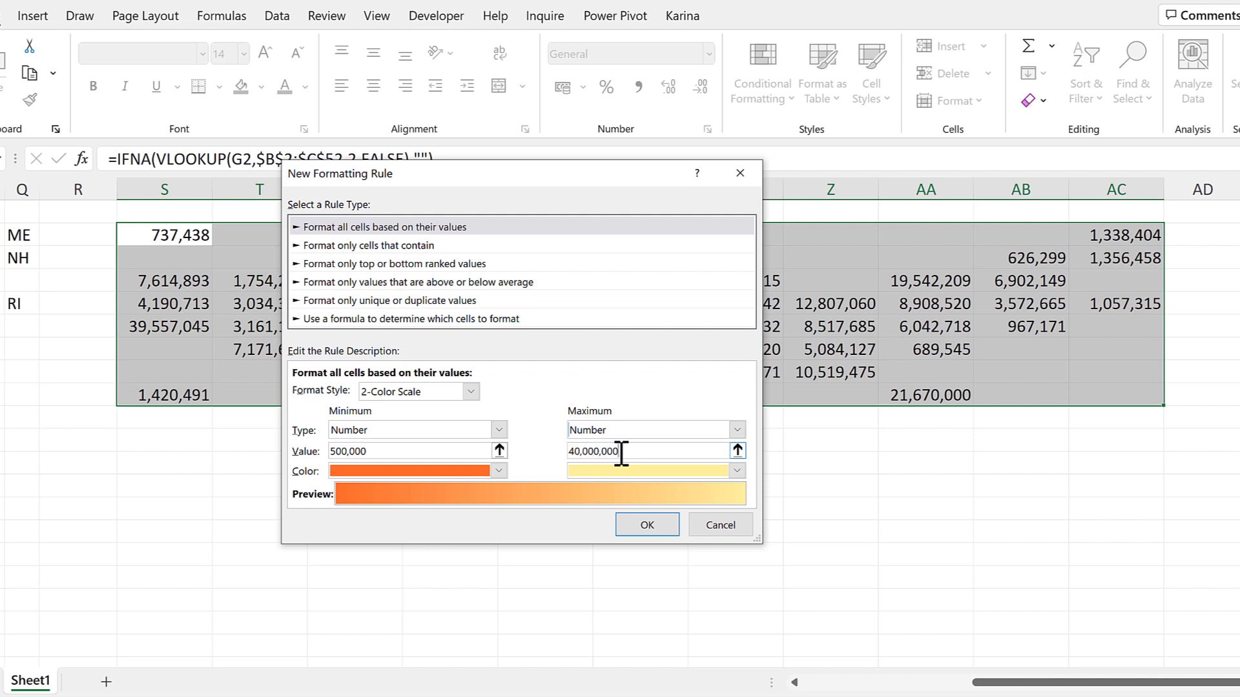
{"action": "left_click", "coordinate": [505, 472]}
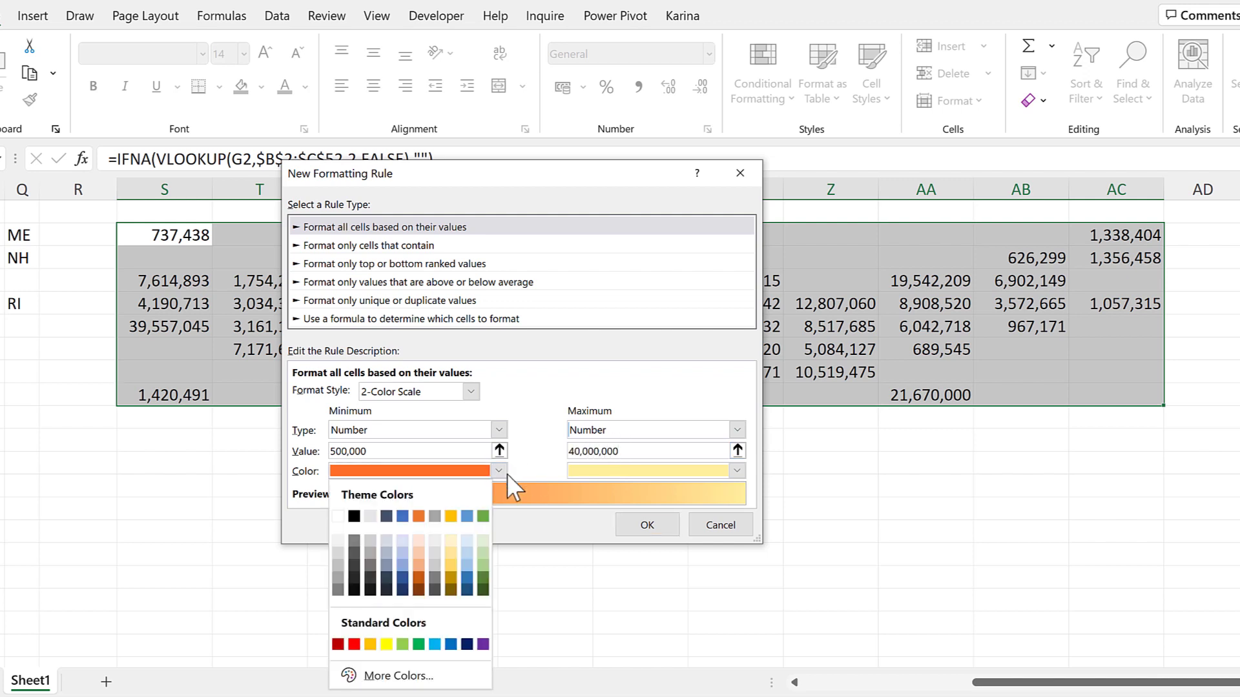
{"action": "left_click", "coordinate": [417, 542]}
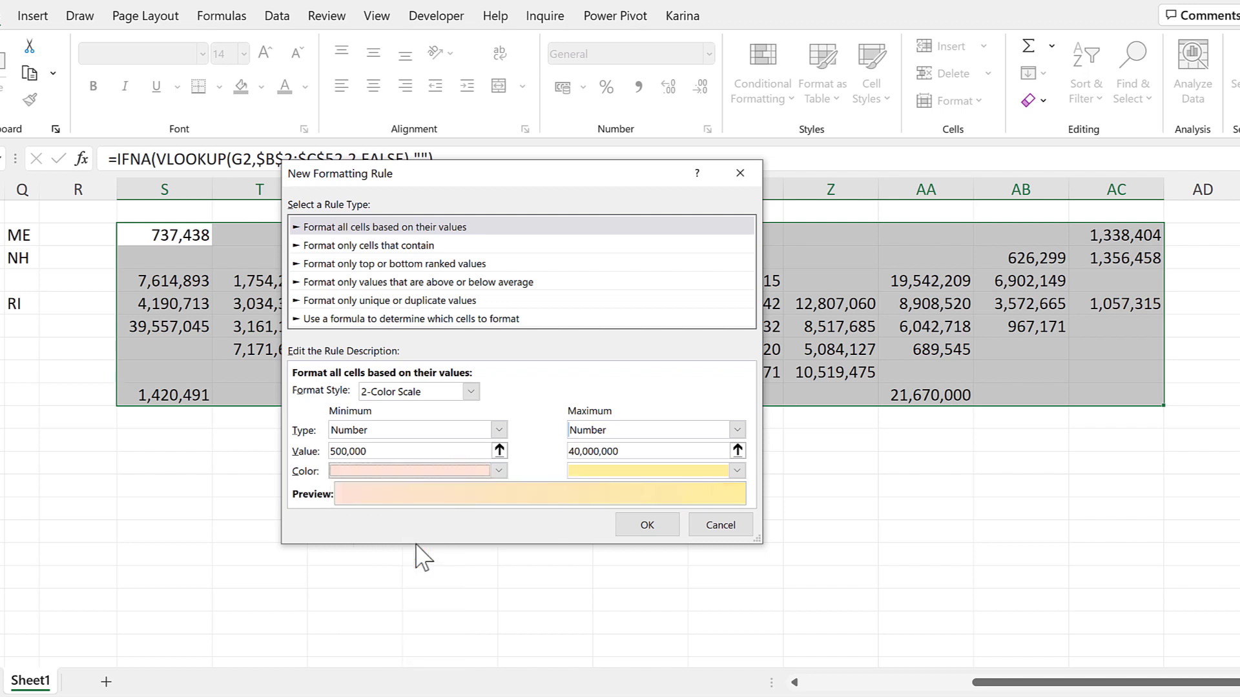
{"action": "left_click", "coordinate": [601, 472]}
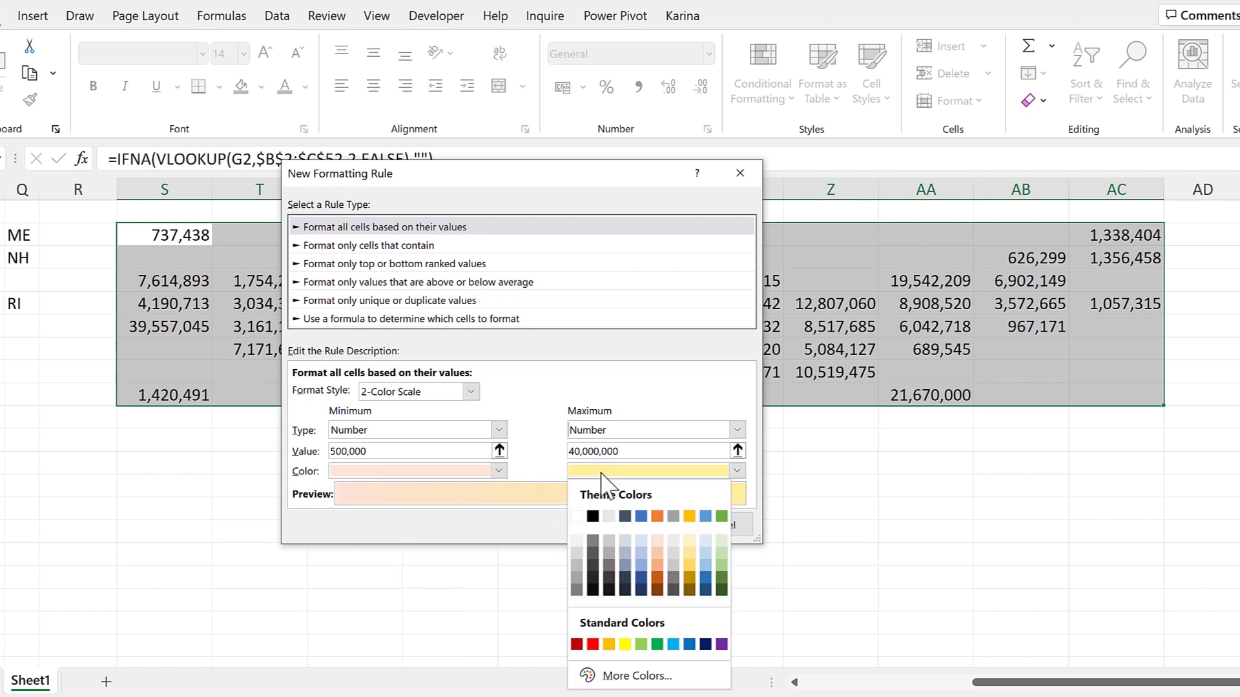
{"action": "left_click", "coordinate": [656, 574]}
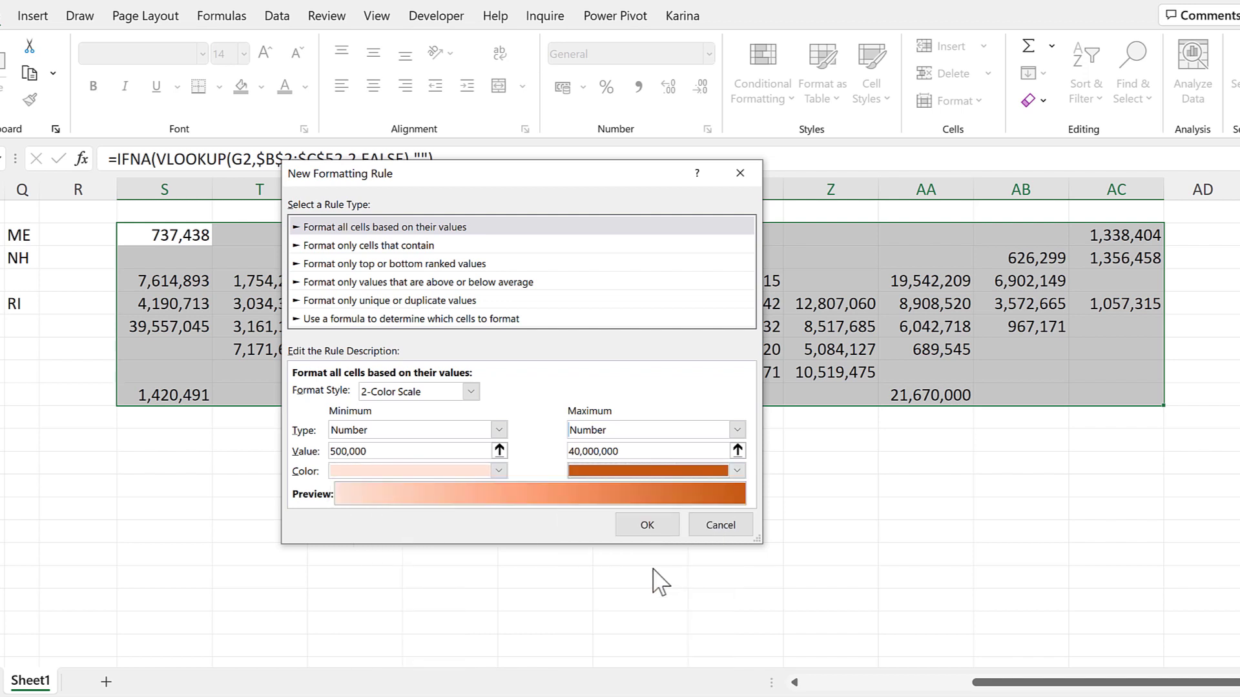
{"action": "left_click", "coordinate": [647, 525]}
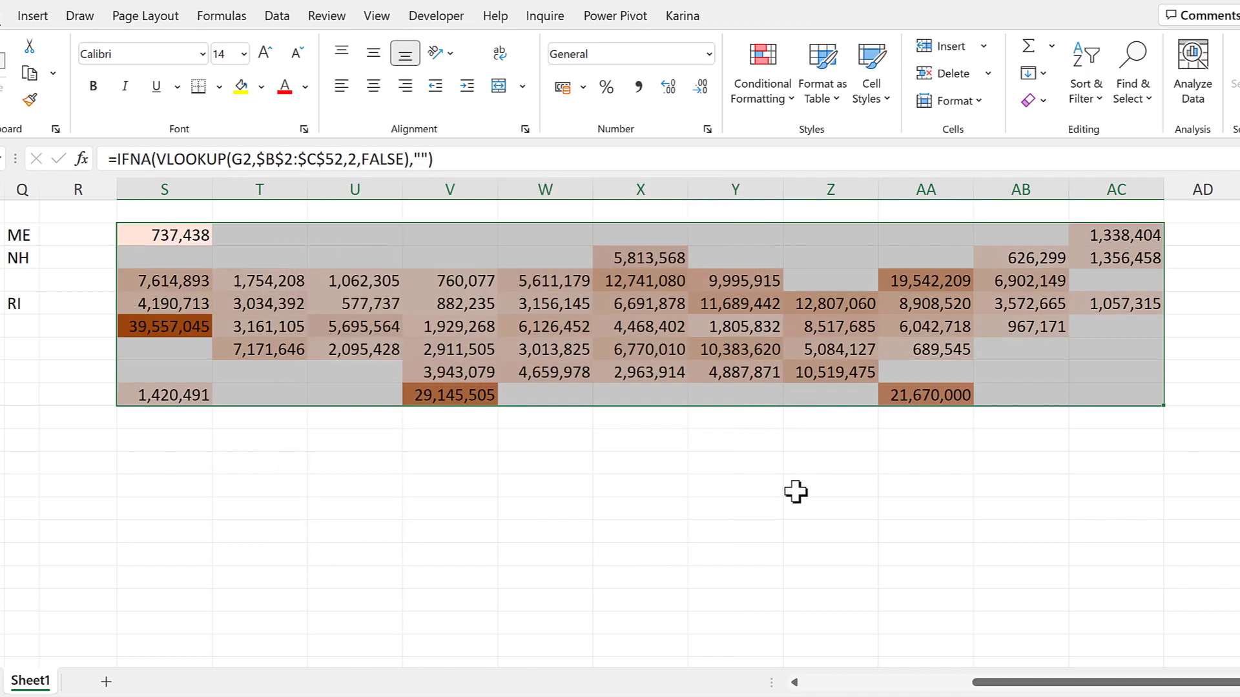
- Apply the custom number format ;;; so the grid's population values are hidden
{"action": "left_click", "coordinate": [709, 131]}
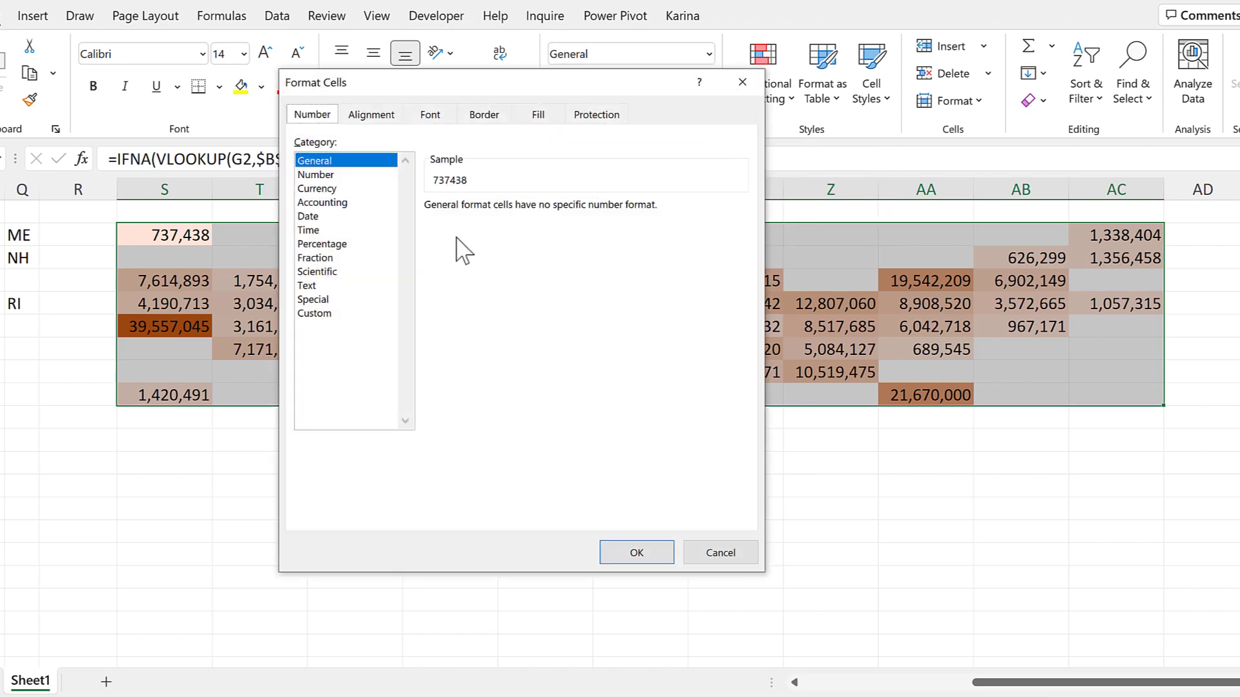
{"action": "left_click", "coordinate": [319, 314]}
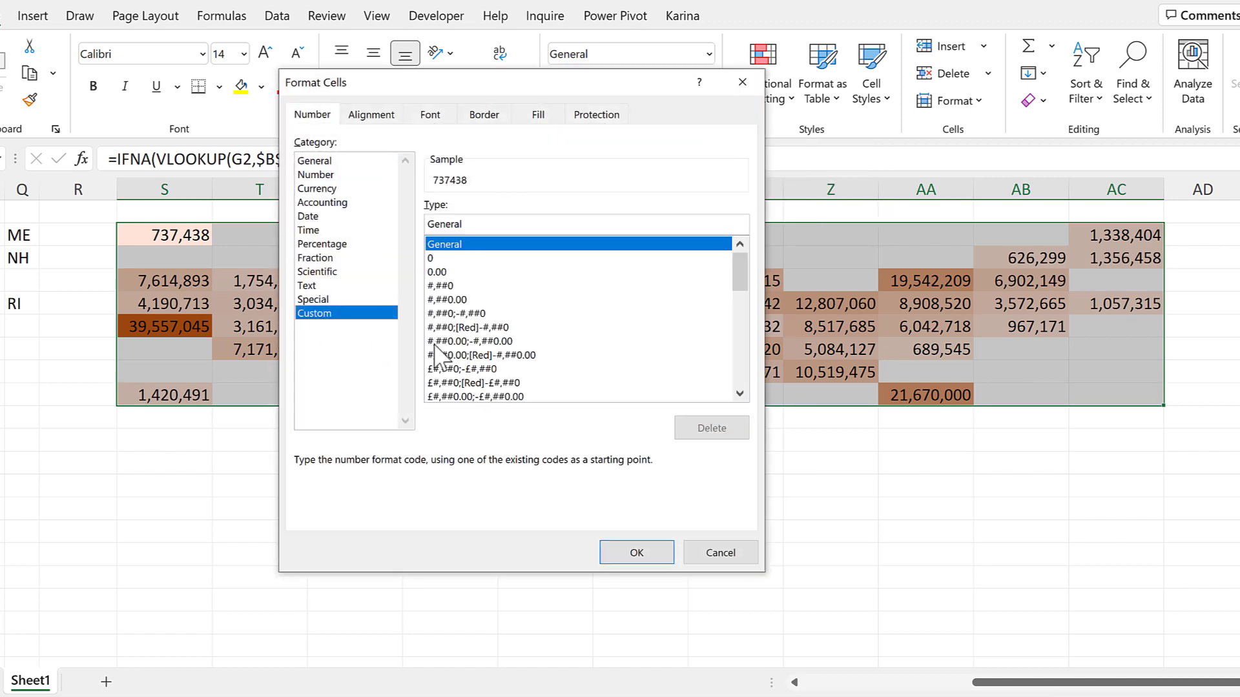
{"action": "left_click_drag", "start_coordinate": [494, 230], "coordinate": [388, 222]}
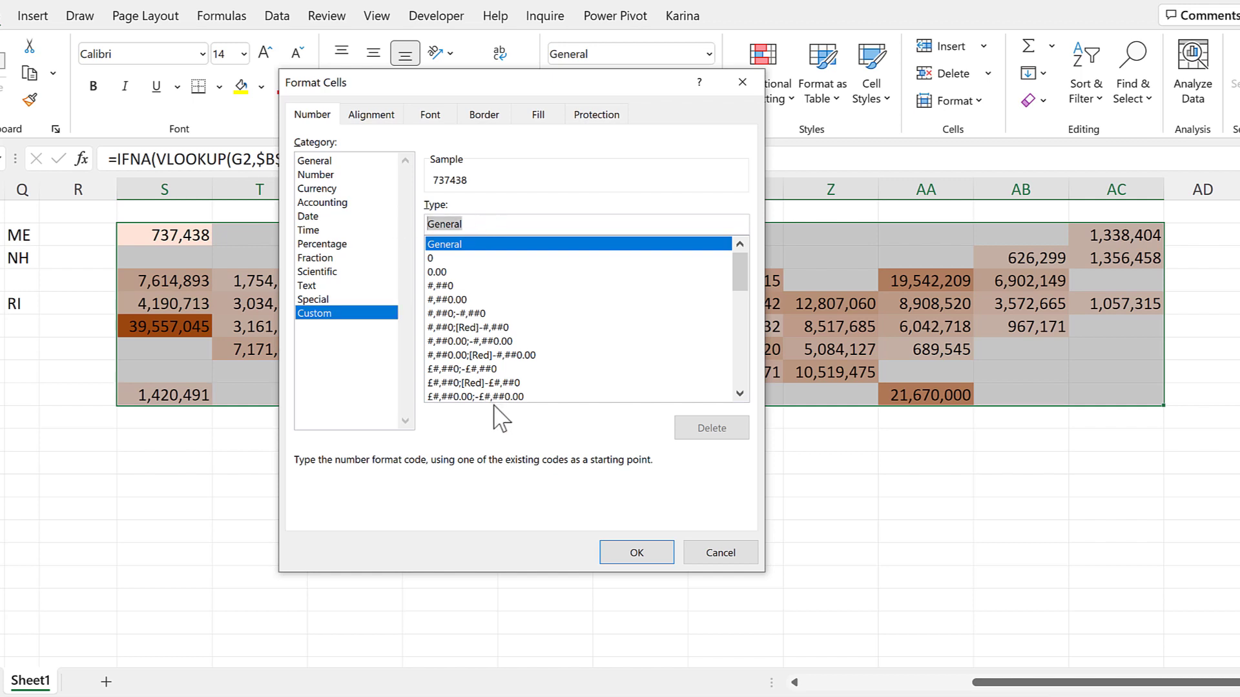
{"action": "type", "text": ";;;"}
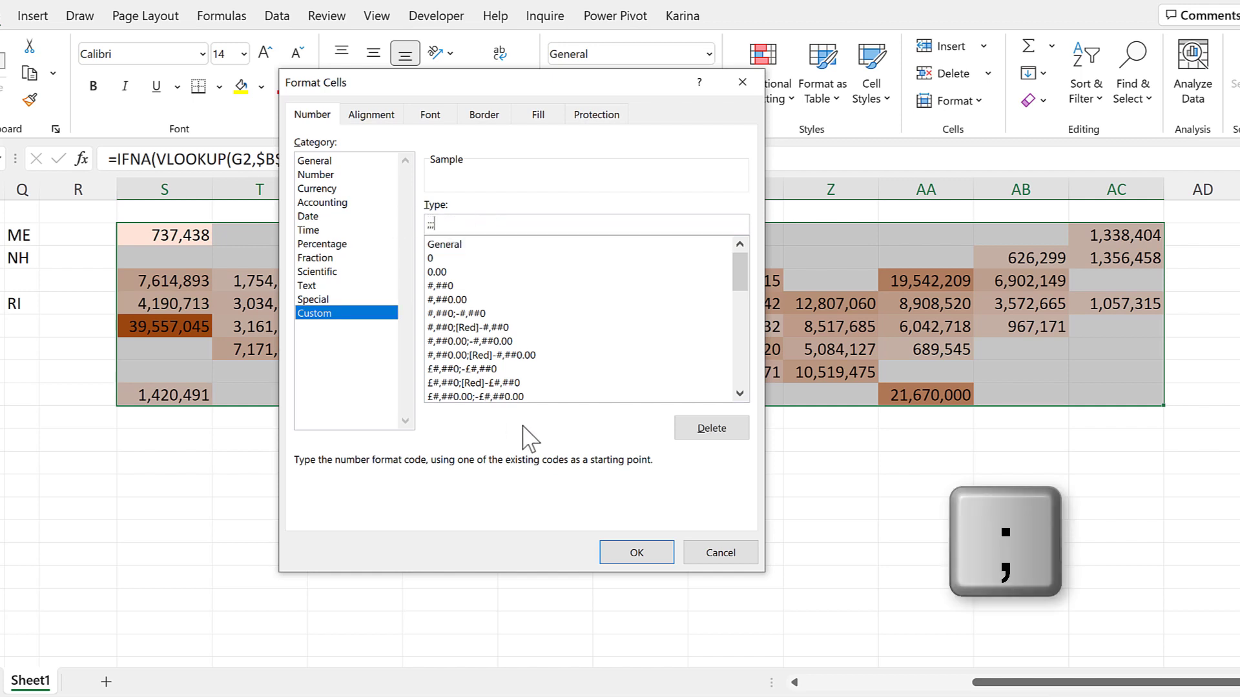
{"action": "left_click", "coordinate": [637, 554]}
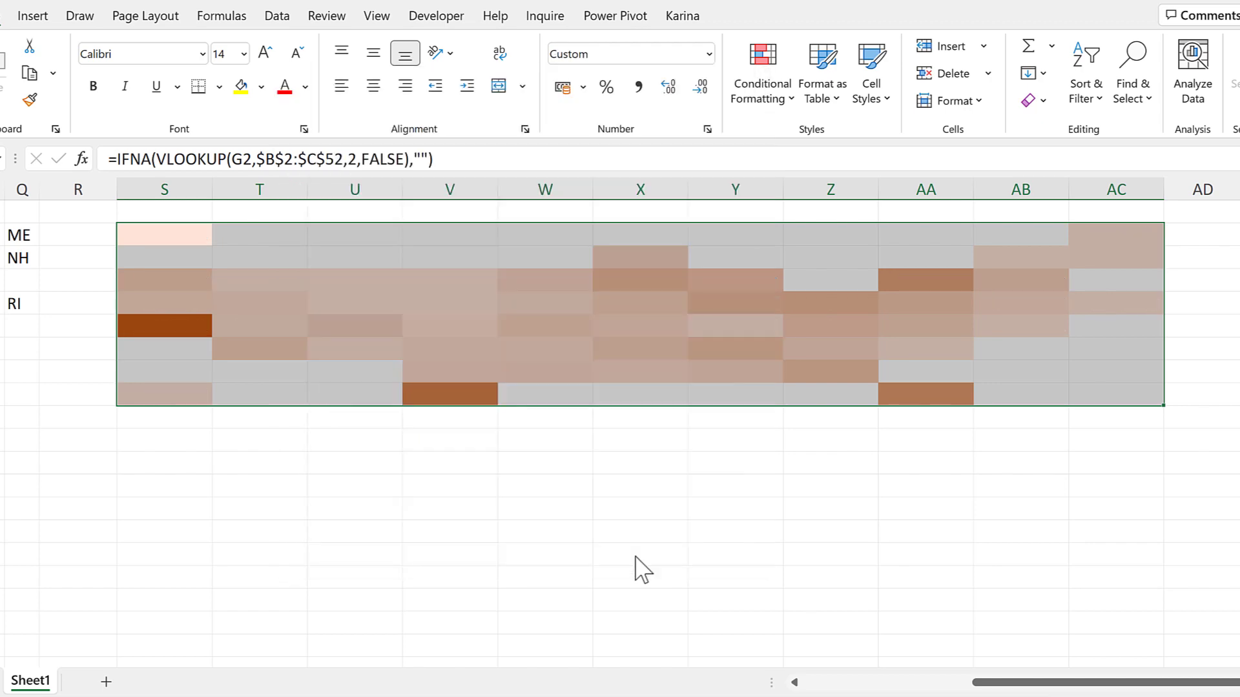
- Narrow columns E–AD to 90 pixels and make rows 1–10 27 points tall
{"action": "left_click", "coordinate": [501, 508]}
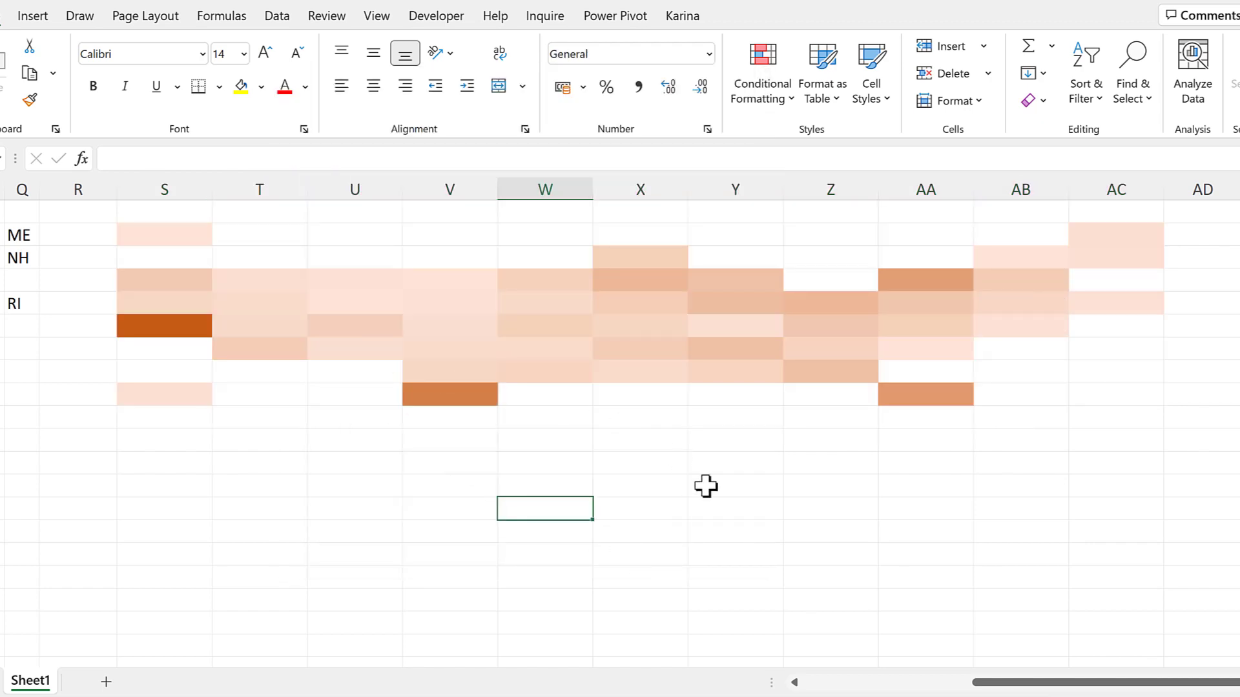
{"action": "left_click", "coordinate": [1202, 190]}
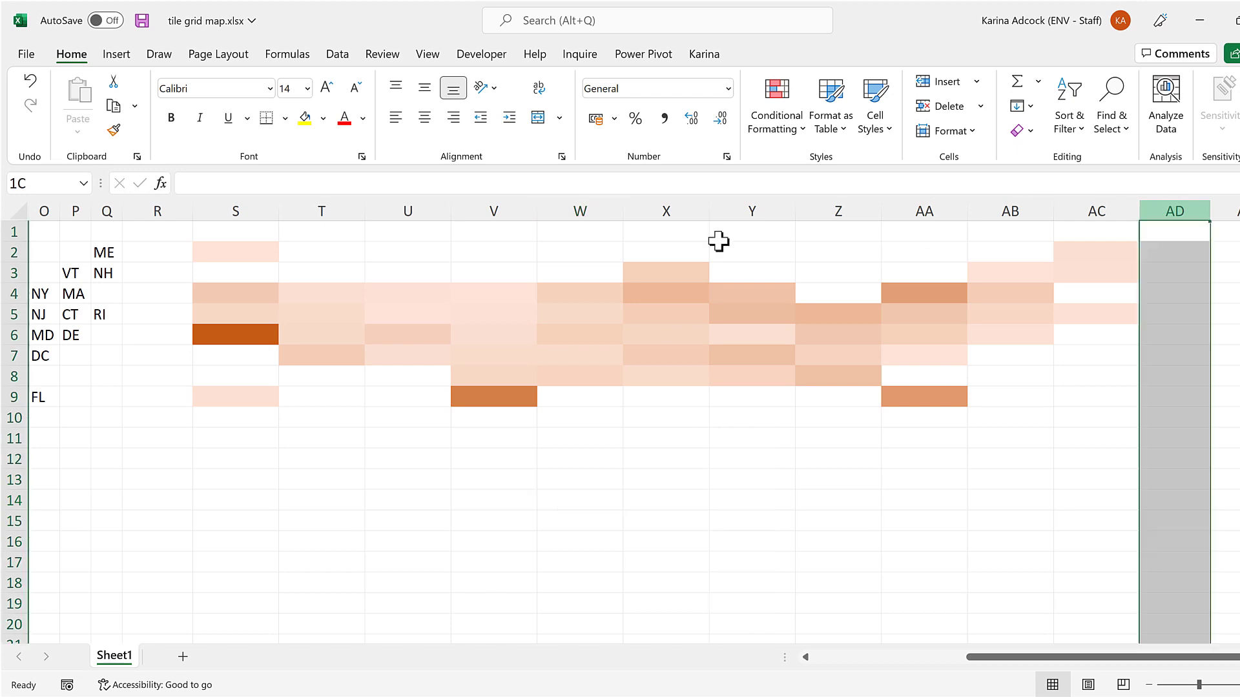
{"action": "left_click_drag", "start_coordinate": [719, 241], "coordinate": [372, 210]}
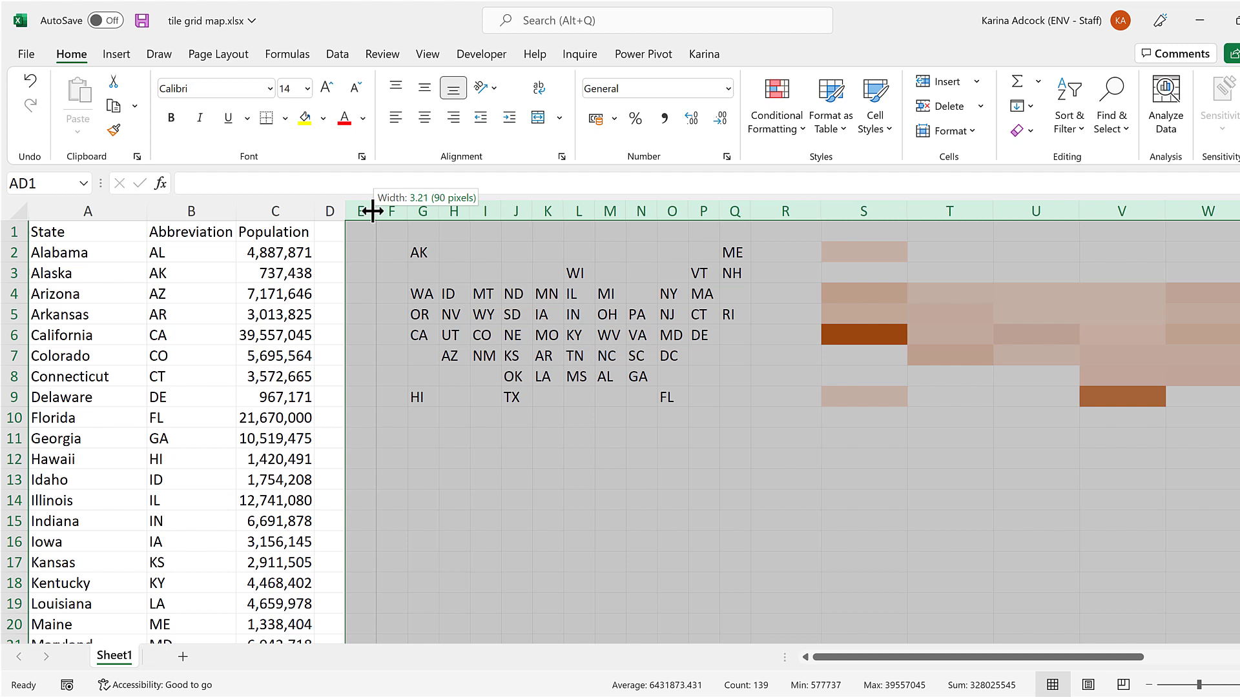
{"action": "left_click_drag", "start_coordinate": [372, 210], "coordinate": [372, 210]}
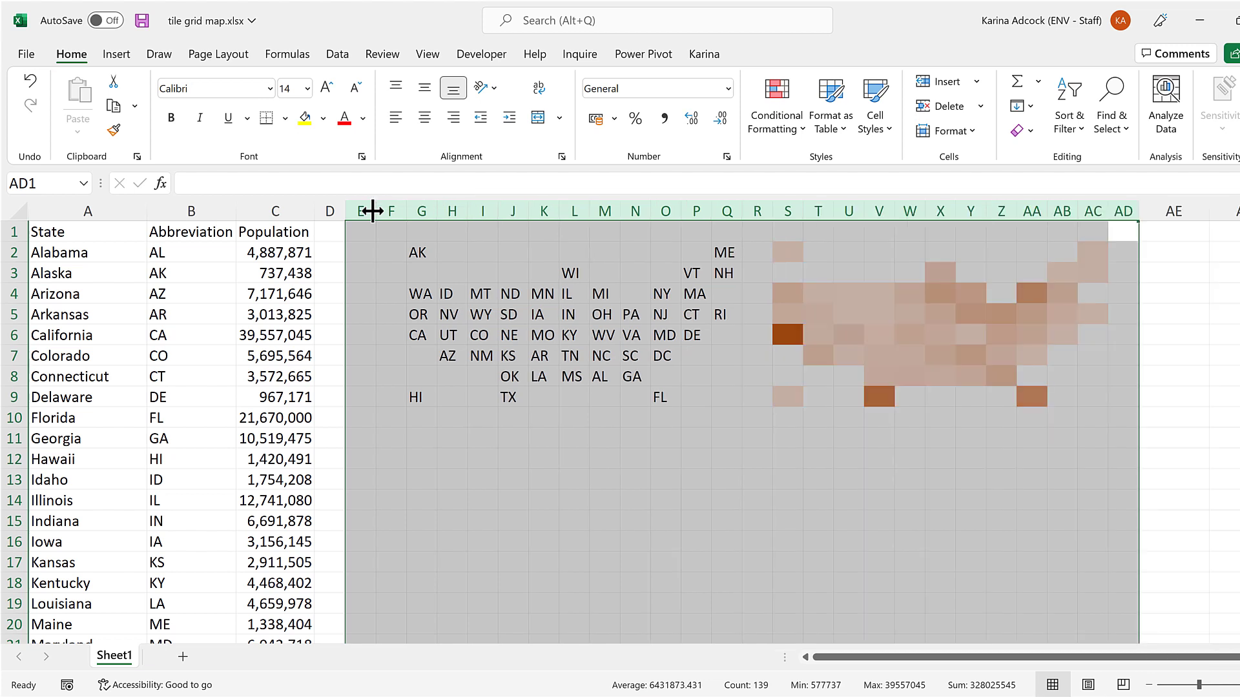
{"action": "left_click_drag", "start_coordinate": [11, 226], "coordinate": [15, 435]}
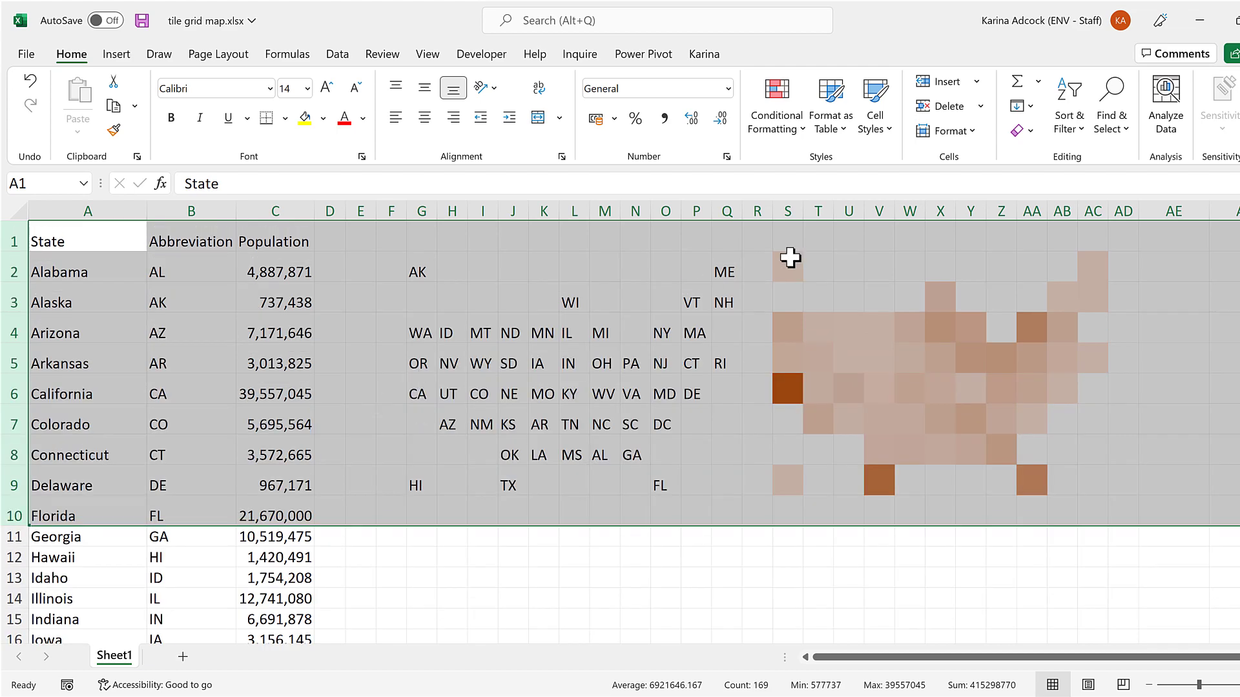
{"action": "left_click_drag", "start_coordinate": [789, 257], "coordinate": [1098, 481]}
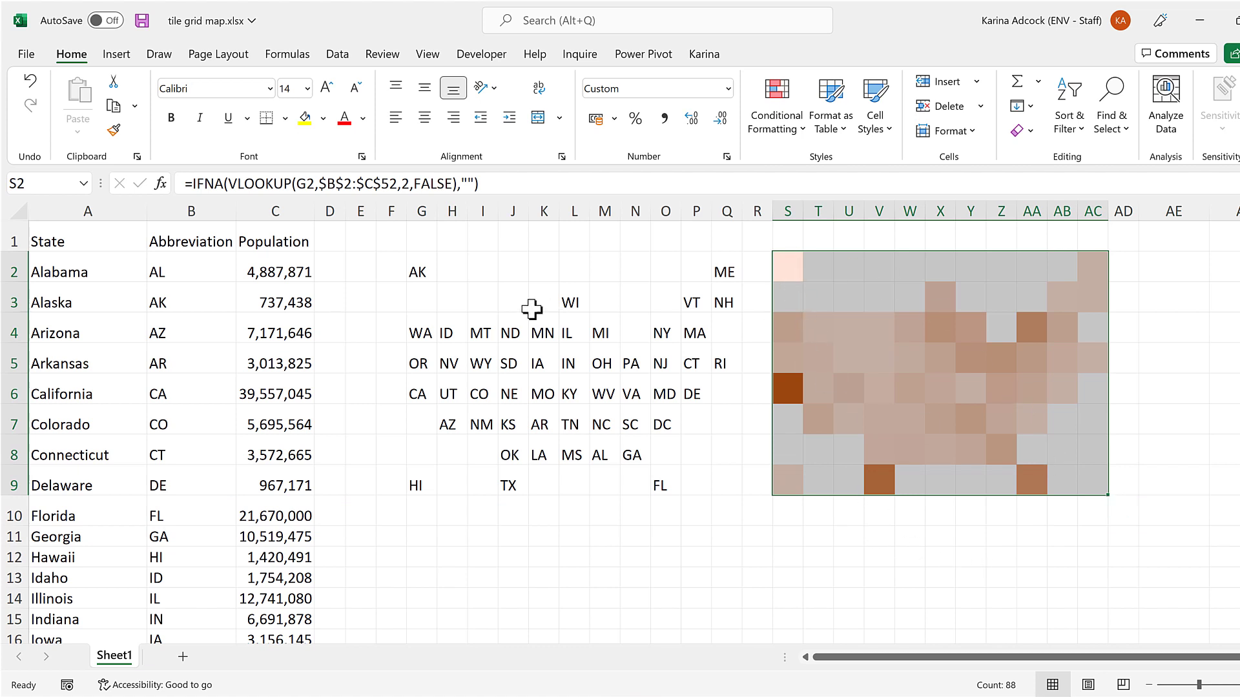
- Give the S2:AC9 tiles medium white outline and inside borders
{"action": "left_click", "coordinate": [286, 119]}
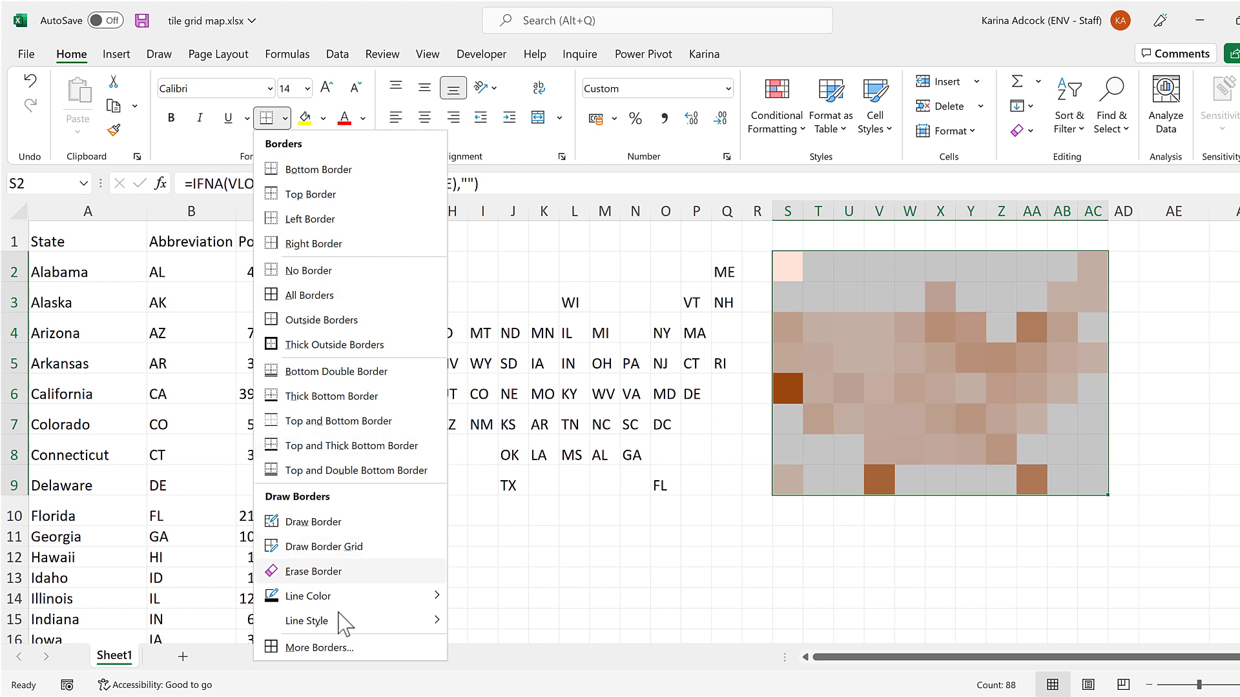
{"action": "left_click", "coordinate": [316, 648]}
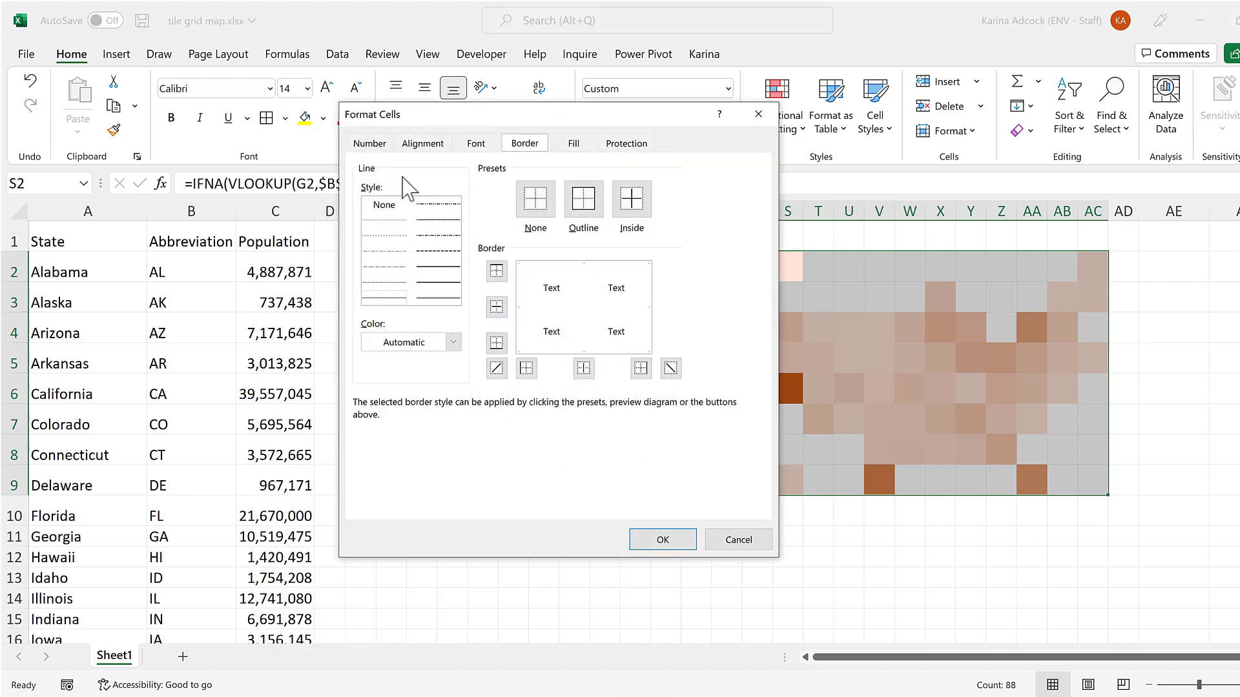
{"action": "left_click", "coordinate": [439, 282]}
{"action": "left_click", "coordinate": [454, 343]}
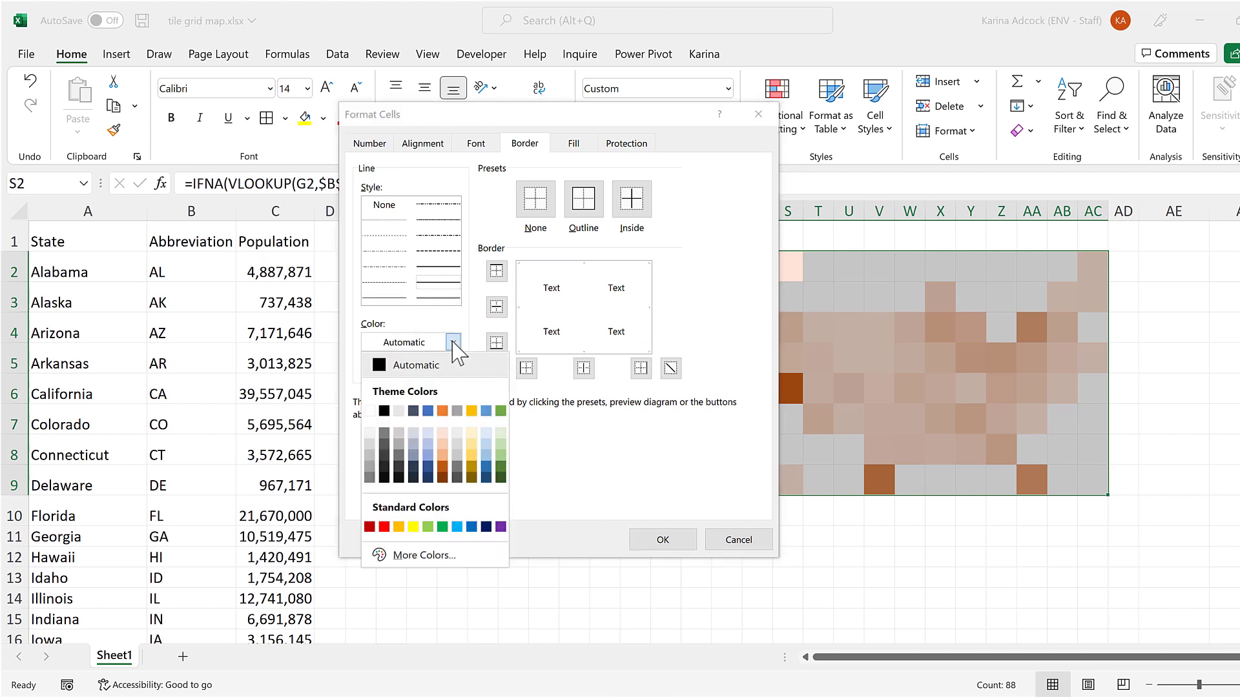
{"action": "left_click", "coordinate": [370, 412]}
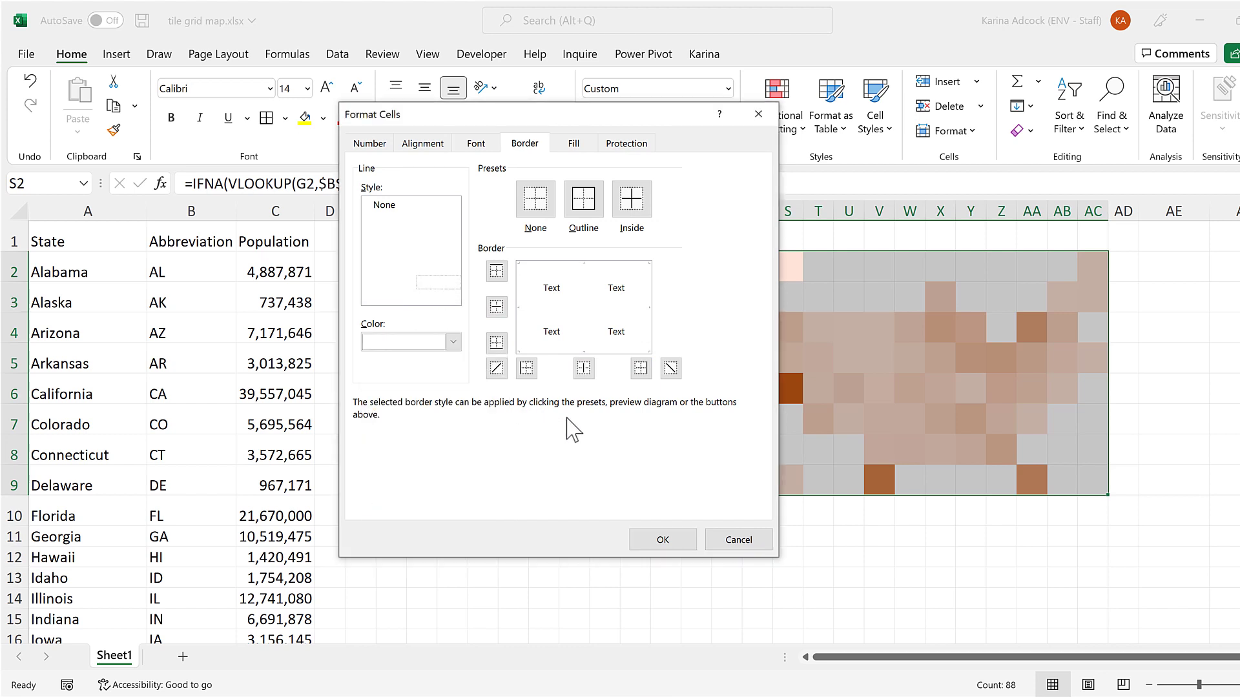
{"action": "left_click", "coordinate": [585, 200]}
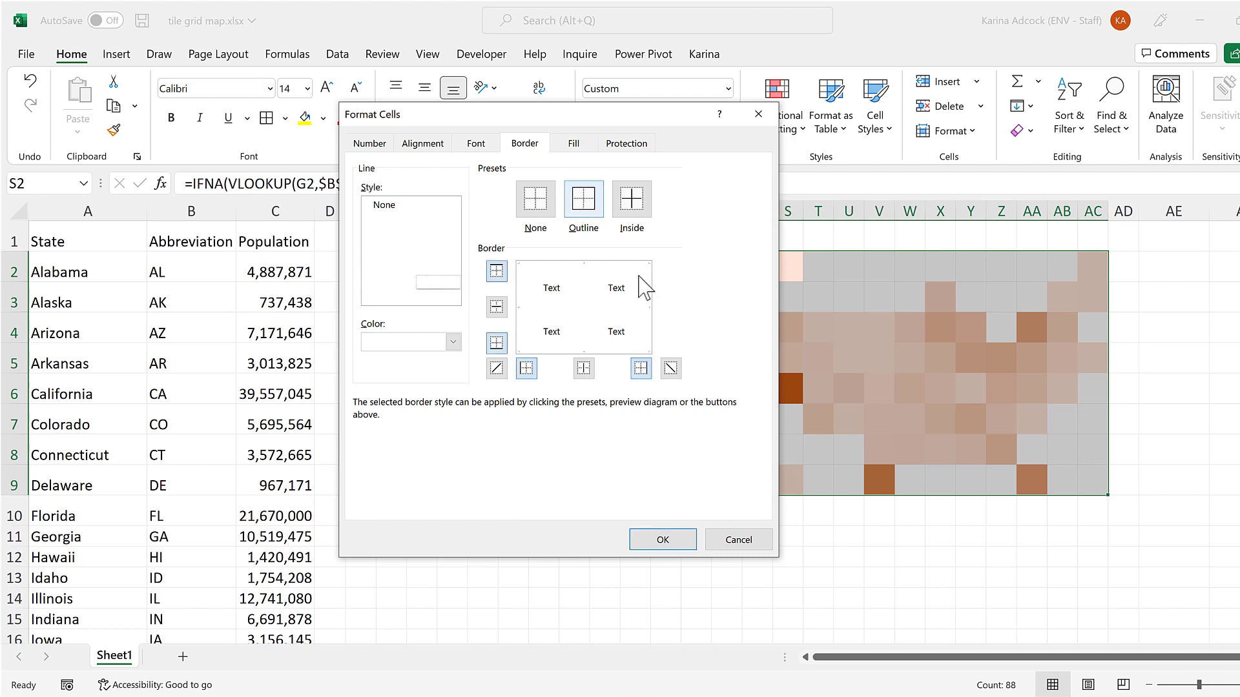
{"action": "left_click", "coordinate": [636, 208]}
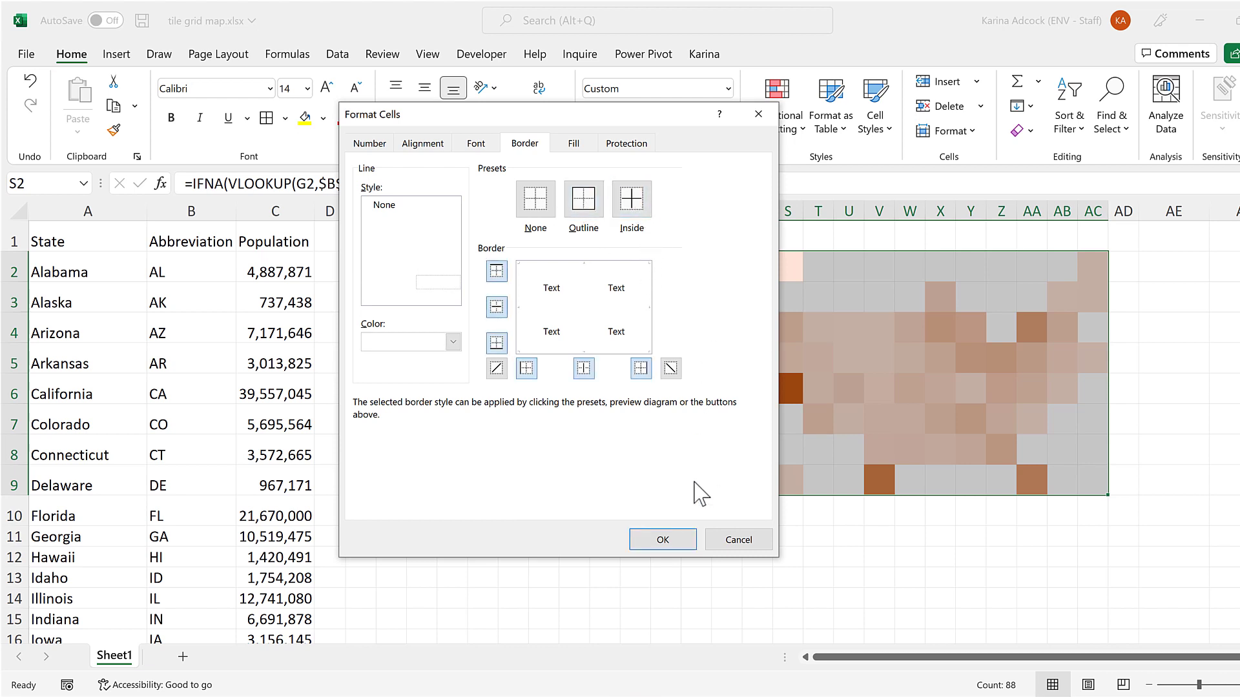
{"action": "left_click", "coordinate": [668, 545]}
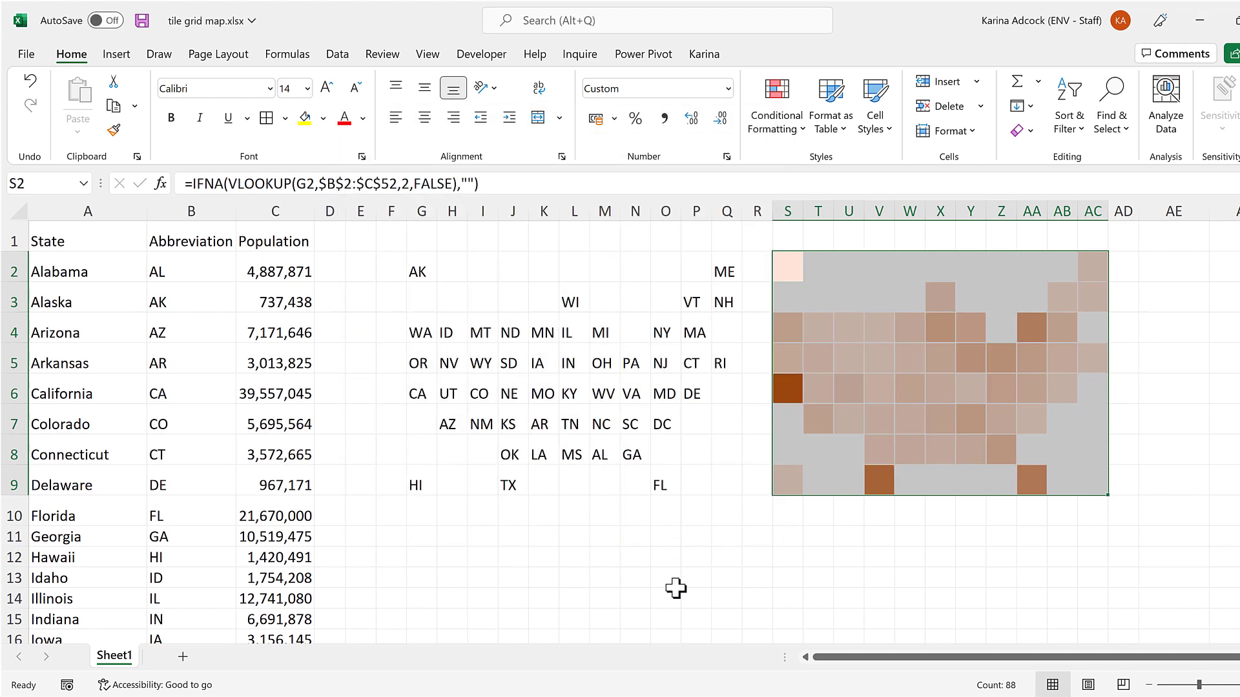
{"action": "left_click", "coordinate": [749, 538]}
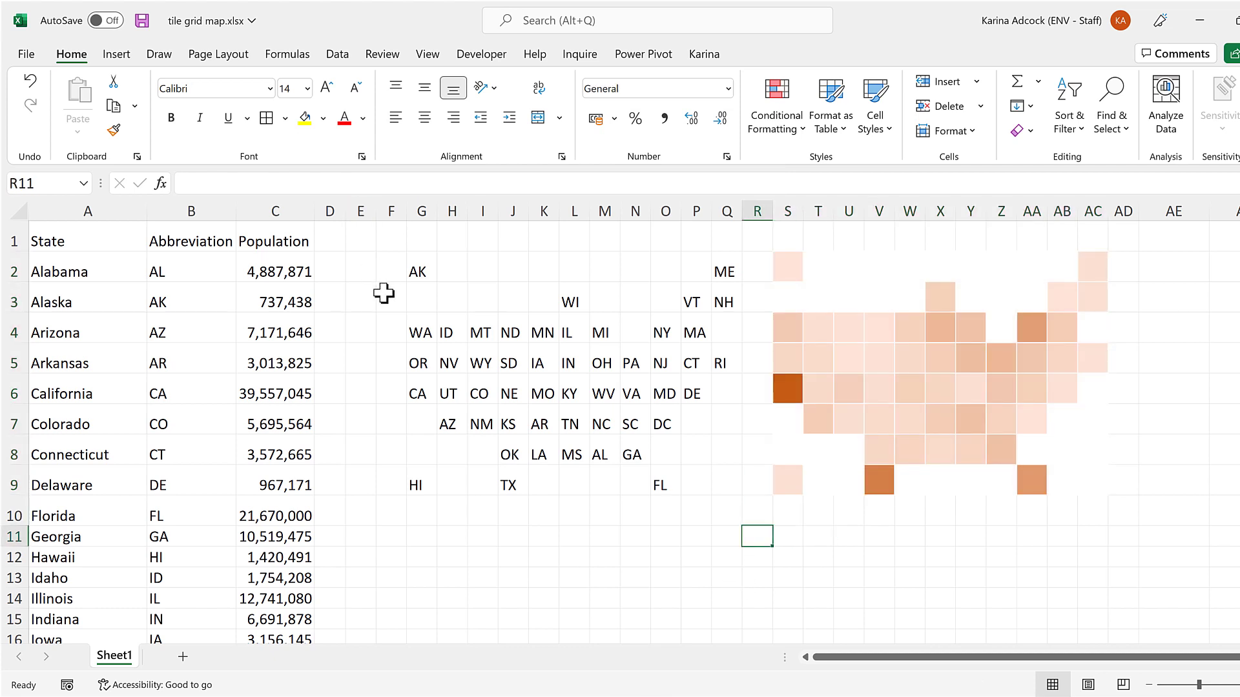
- Turn off sheet gridlines and centre the G2:Q9 abbreviations both horizontally and vertically
{"action": "left_click", "coordinate": [429, 54]}
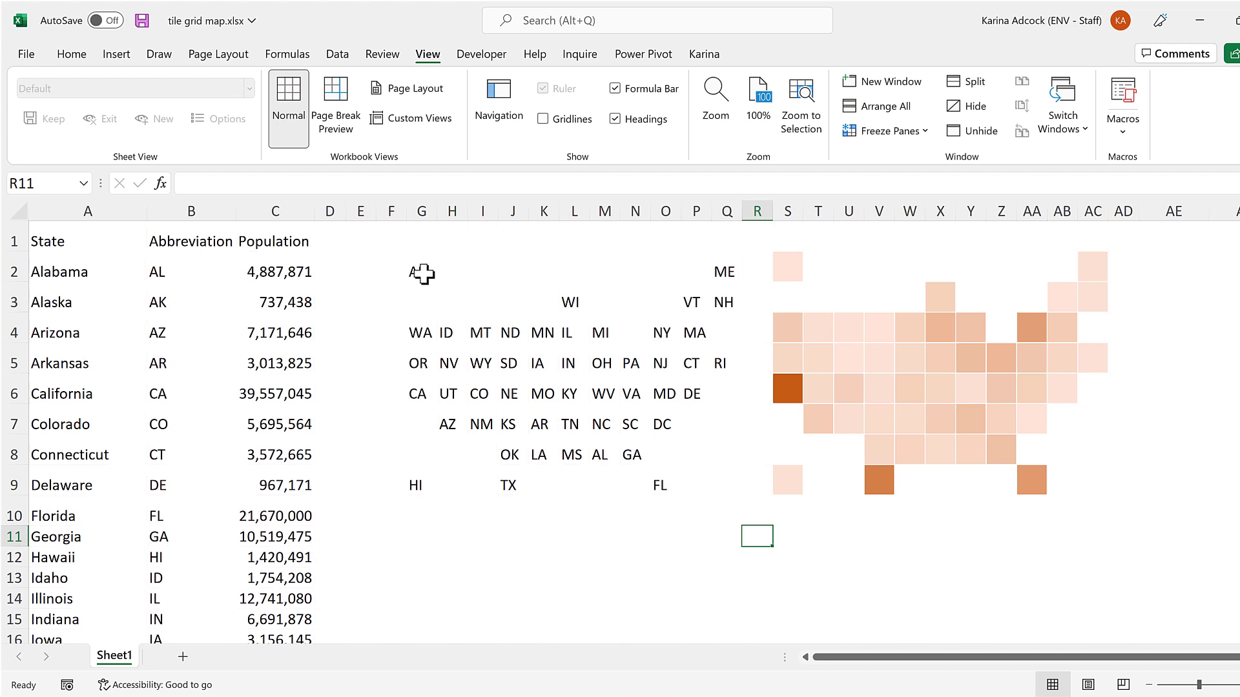
{"action": "left_click_drag", "start_coordinate": [423, 272], "coordinate": [714, 476]}
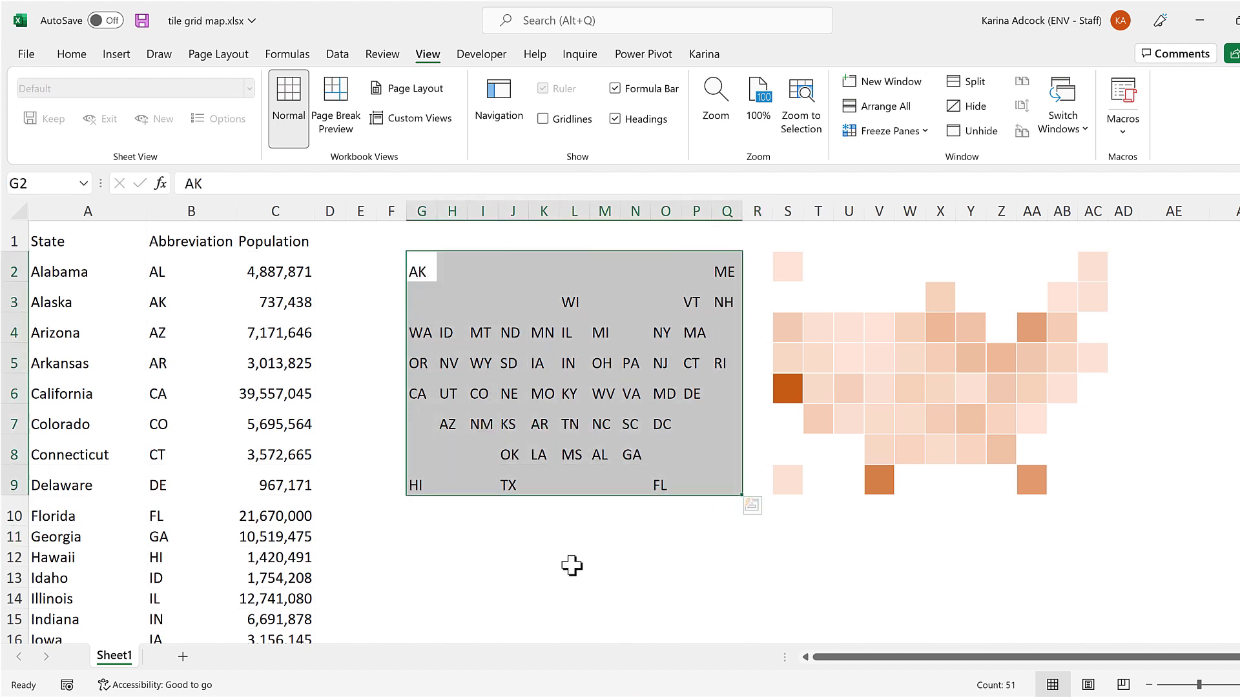
{"action": "left_click", "coordinate": [72, 54]}
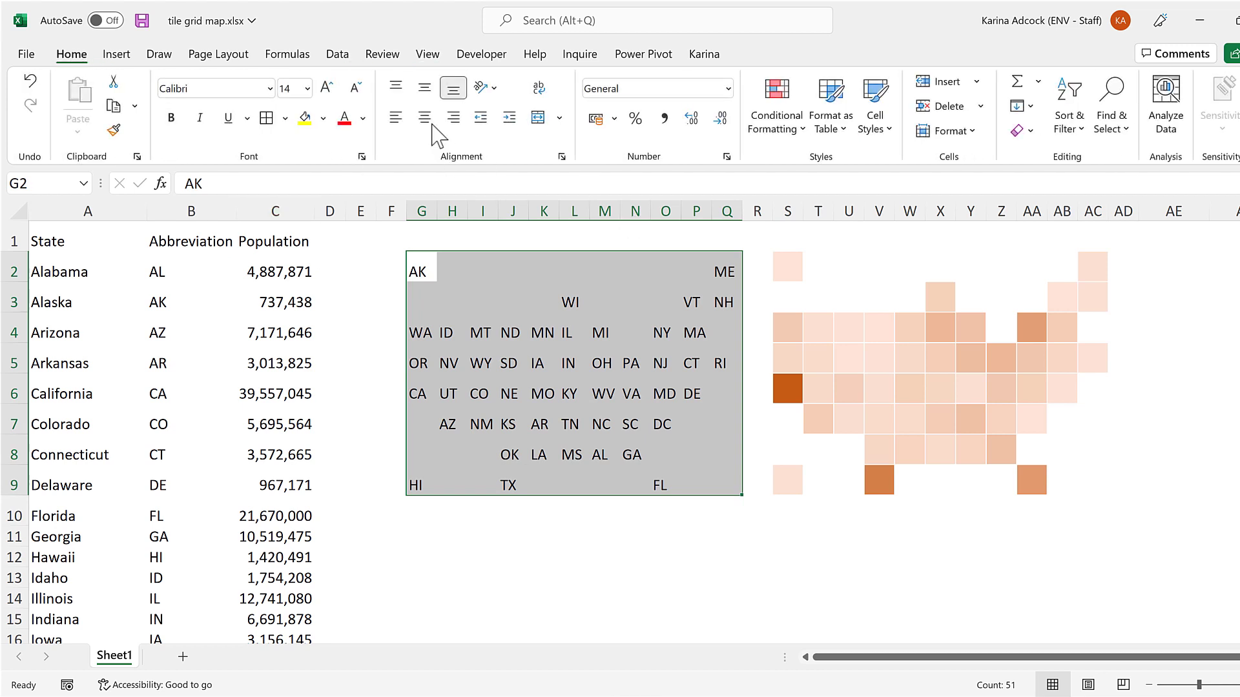
{"action": "left_click", "coordinate": [424, 88]}
{"action": "left_click", "coordinate": [424, 117]}
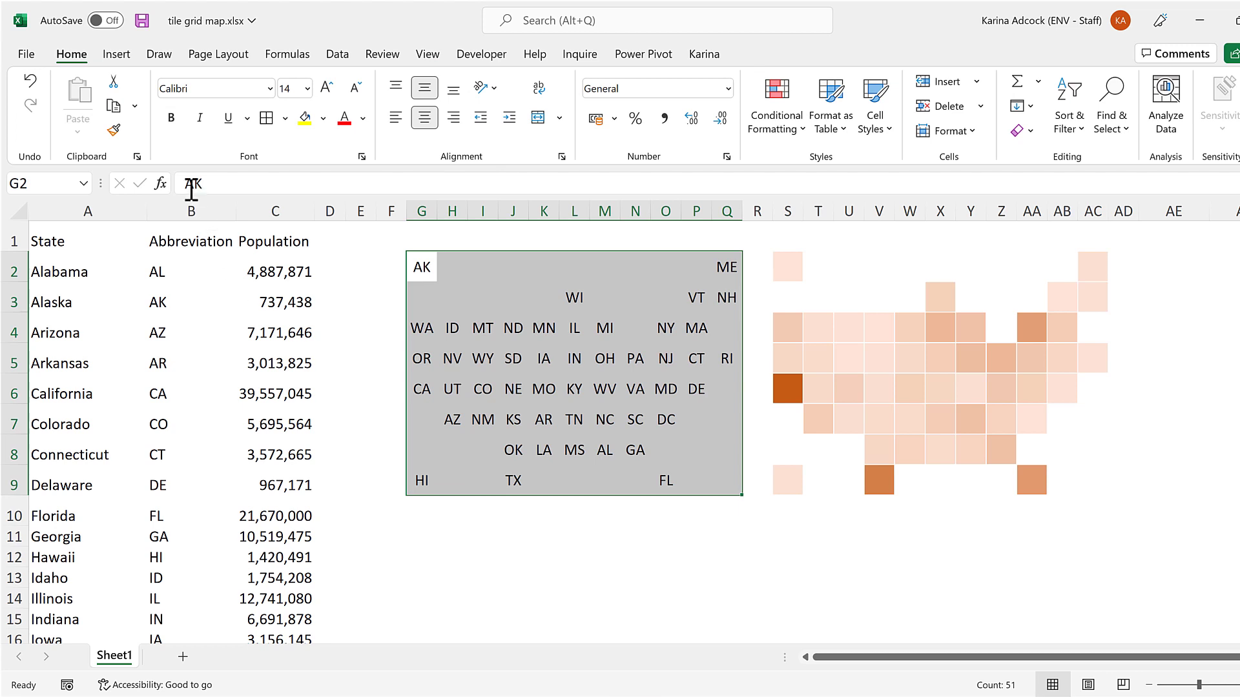
- Copy the G2:Q9 abbreviation grid and paste it as a picture
{"action": "left_click", "coordinate": [120, 108]}
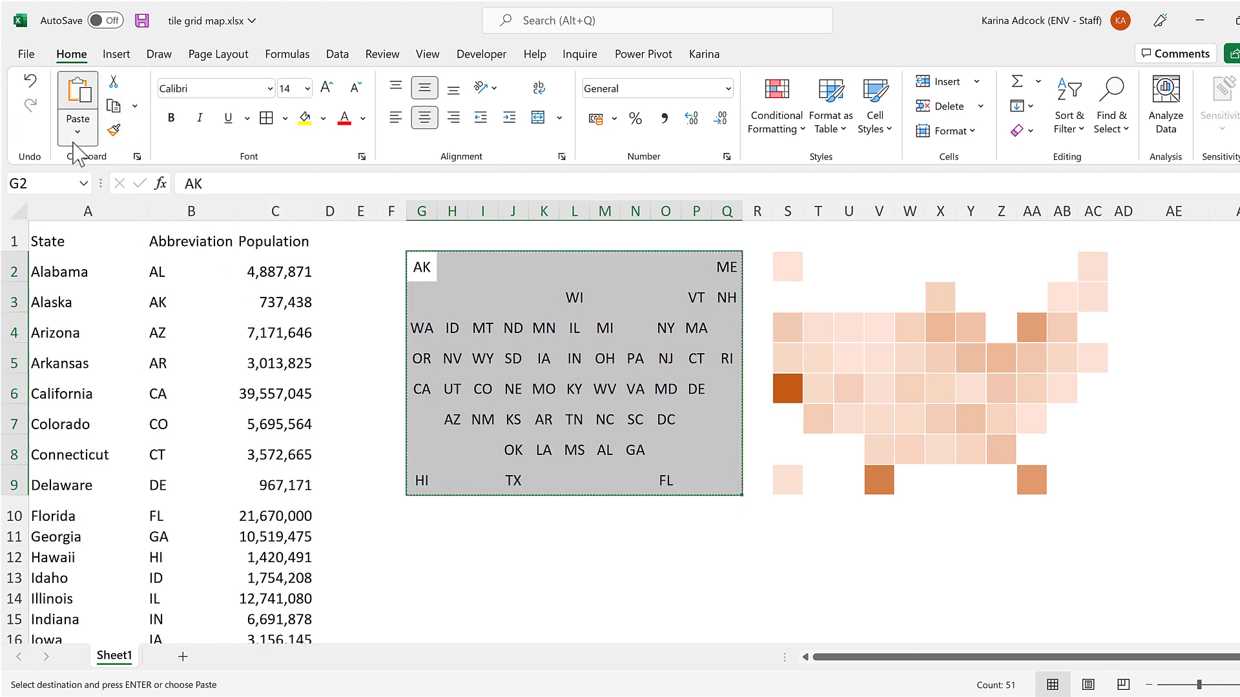
{"action": "left_click", "coordinate": [77, 131]}
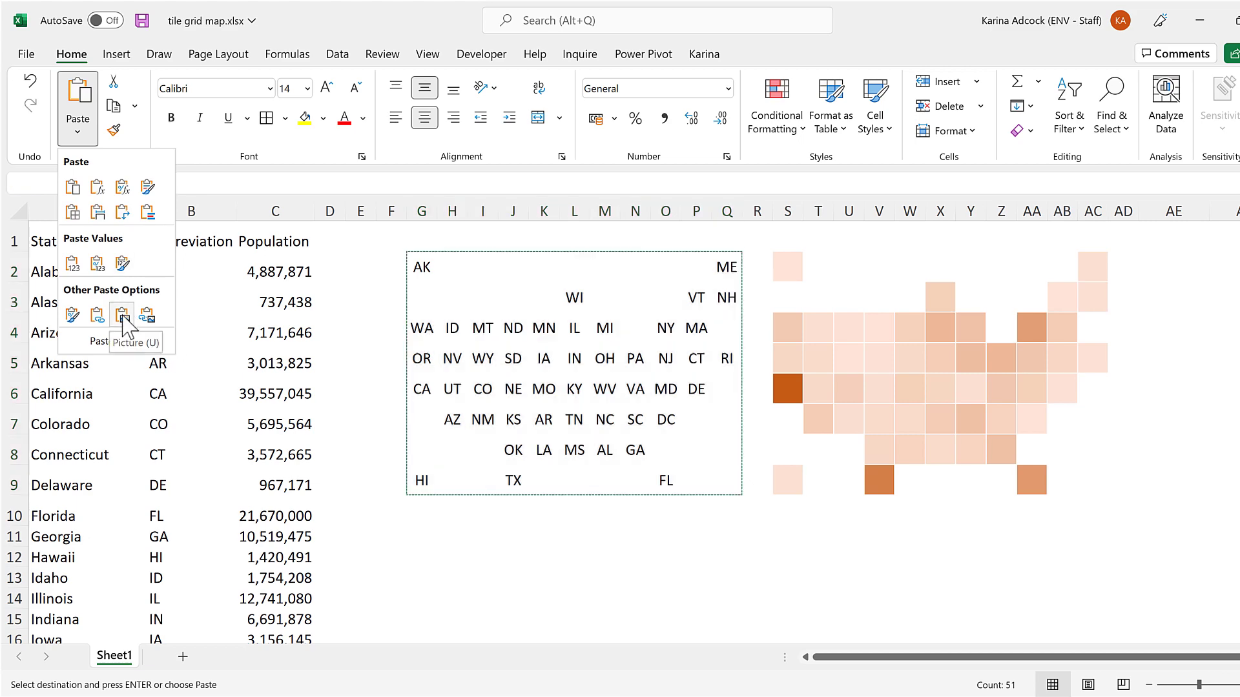
{"action": "left_click", "coordinate": [122, 315]}
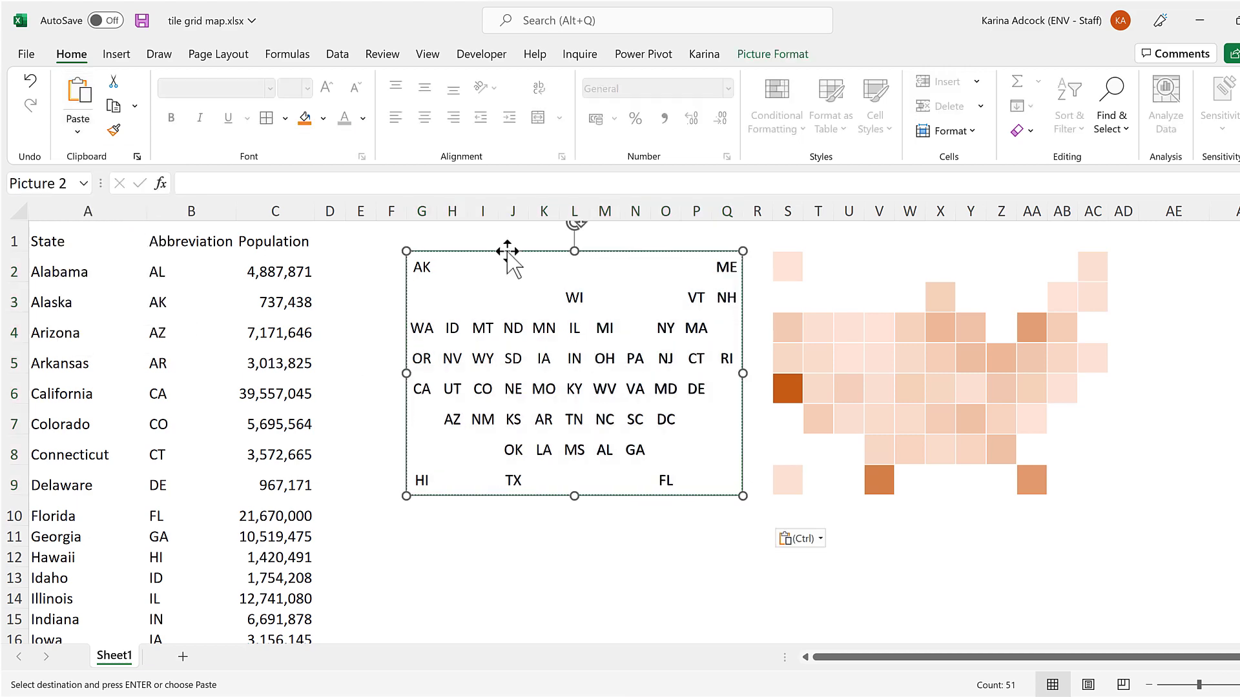
- Snap the abbreviation picture exactly over the orange tiles in S2:AC9 and clear the selection
{"action": "left_click_drag", "start_coordinate": [565, 314], "coordinate": [872, 248]}
{"action": "key", "text": "alt"}
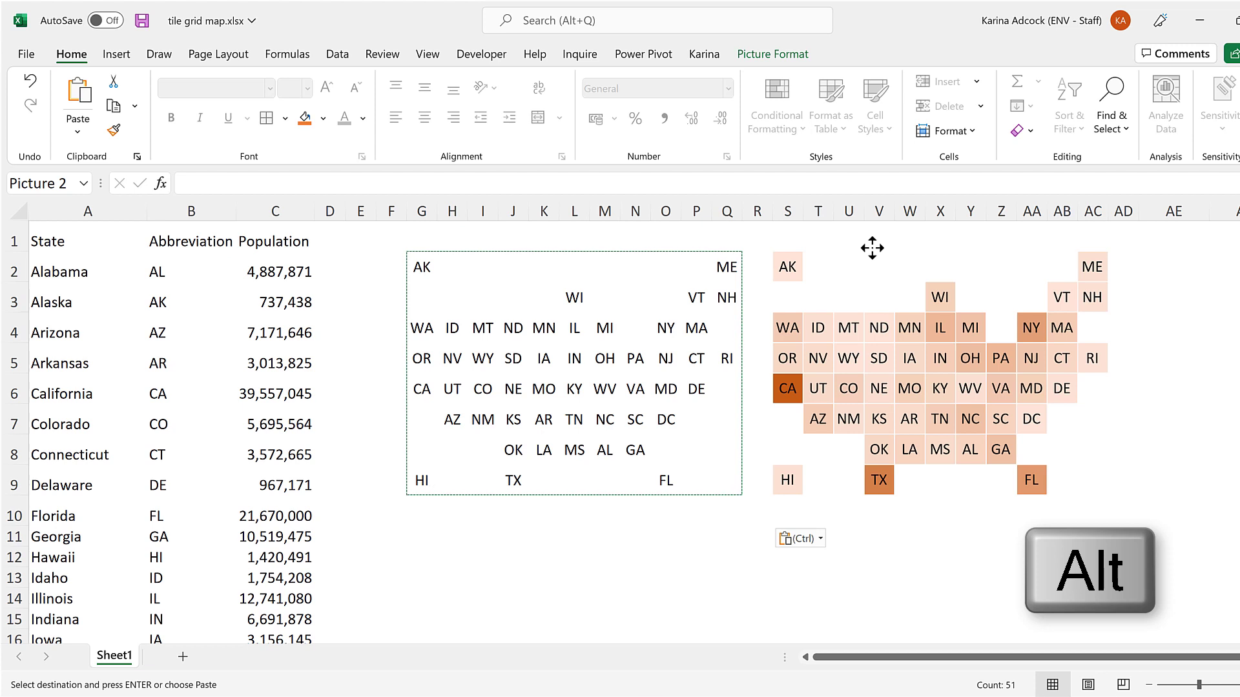
{"action": "left_click", "coordinate": [871, 248]}
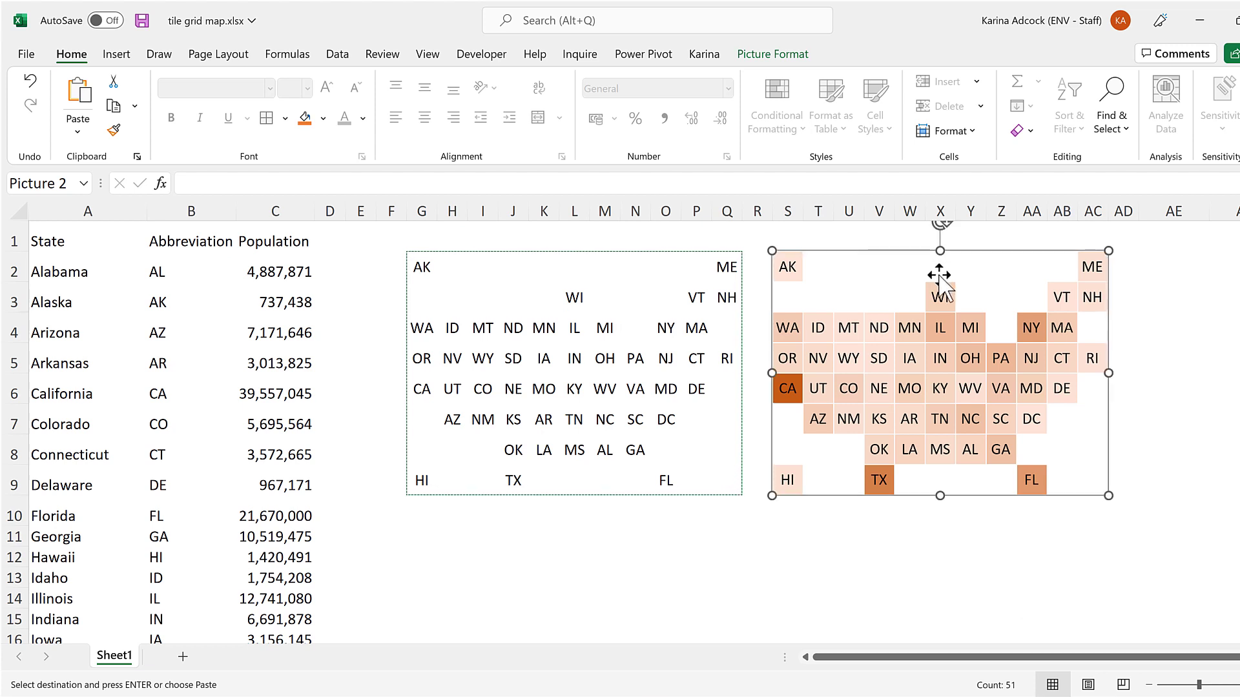
{"action": "left_click", "coordinate": [899, 540]}
{"action": "key", "text": "Escape"}
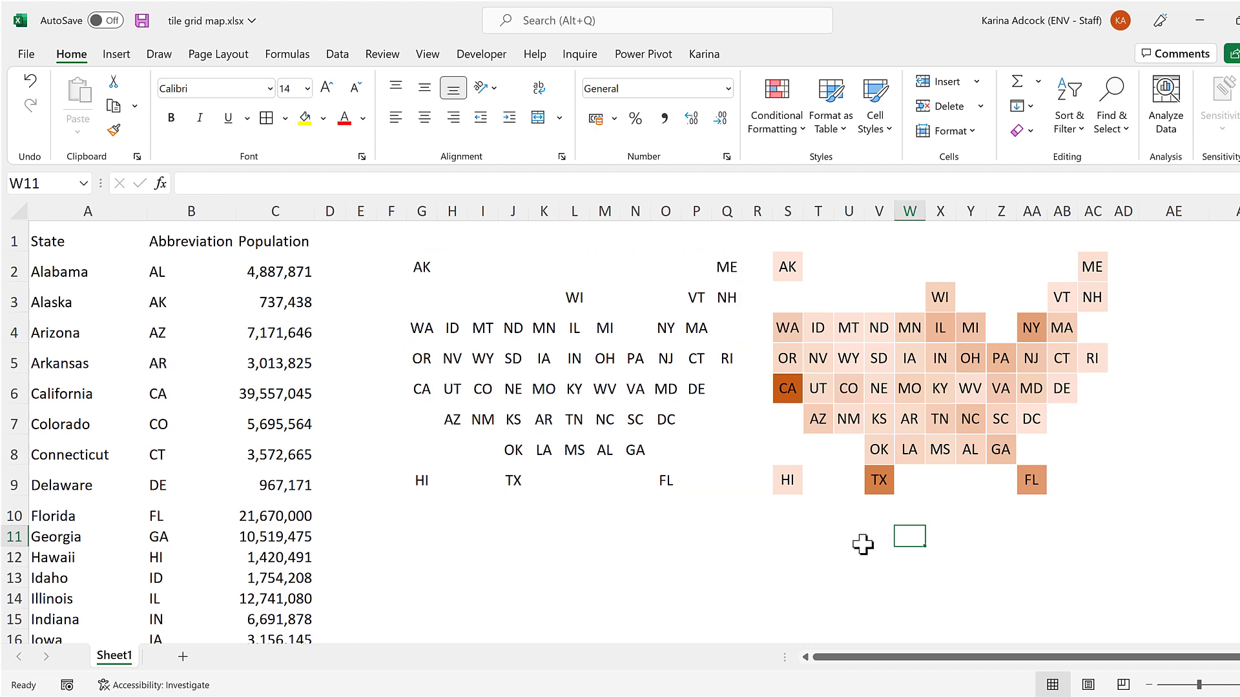